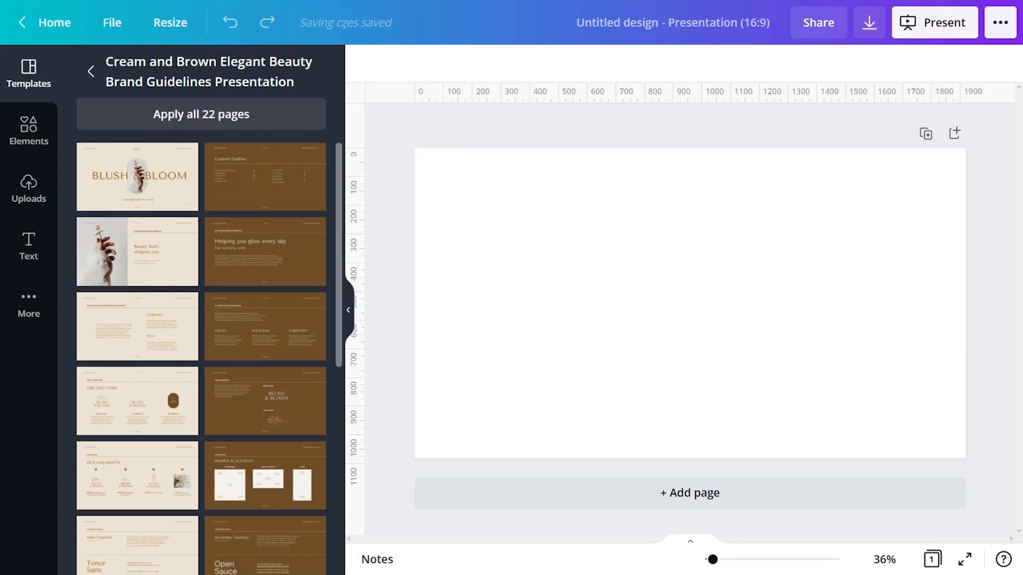
# Add the template's logo variations, logo construction grid, and do's and don'ts pages to the presentation
pyautogui.scroll(-8, 201, 357)
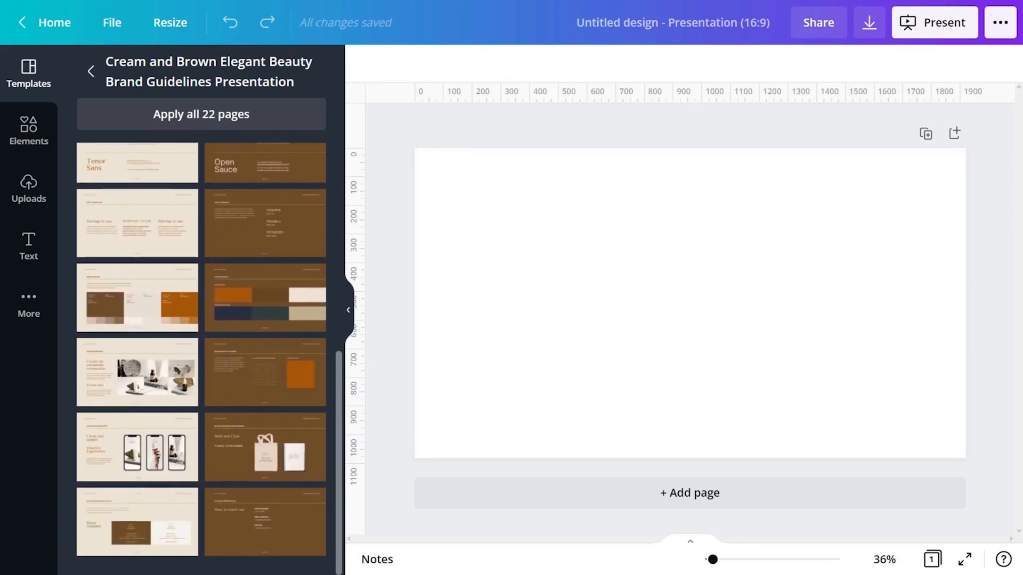
pyautogui.scroll(10, 201, 357)
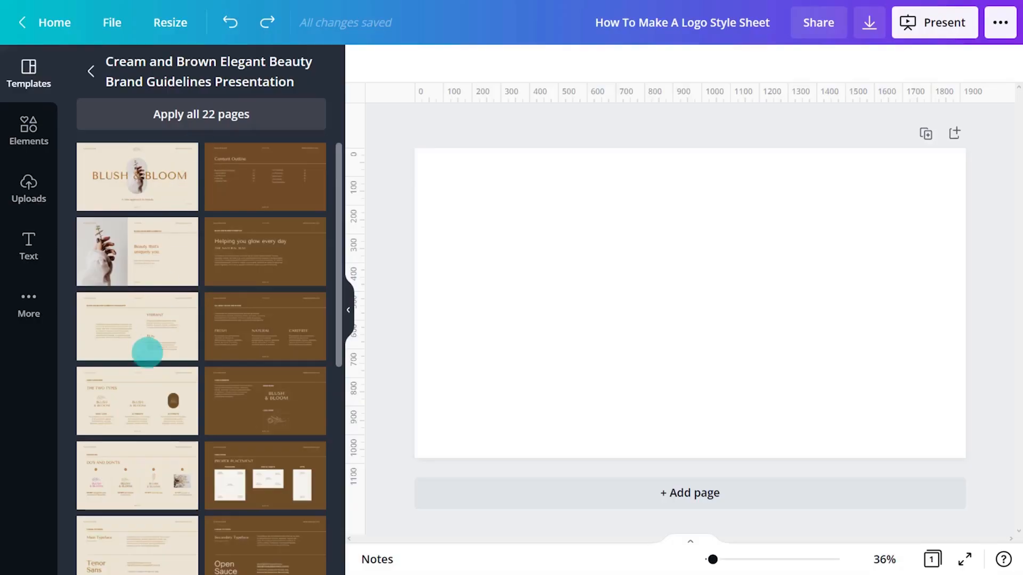
pyautogui.moveTo(158, 395); pyautogui.dragTo(618, 315)
pyautogui.moveTo(278, 414); pyautogui.dragTo(518, 489)
pyautogui.moveTo(142, 484); pyautogui.dragTo(422, 482)
# Add the template's main typeface, secondary typeface, font pairings and main/secondary colour palette pages after the existing ones
pyautogui.moveTo(339, 354); pyautogui.dragTo(333, 445)
pyautogui.moveTo(130, 337); pyautogui.dragTo(487, 524)
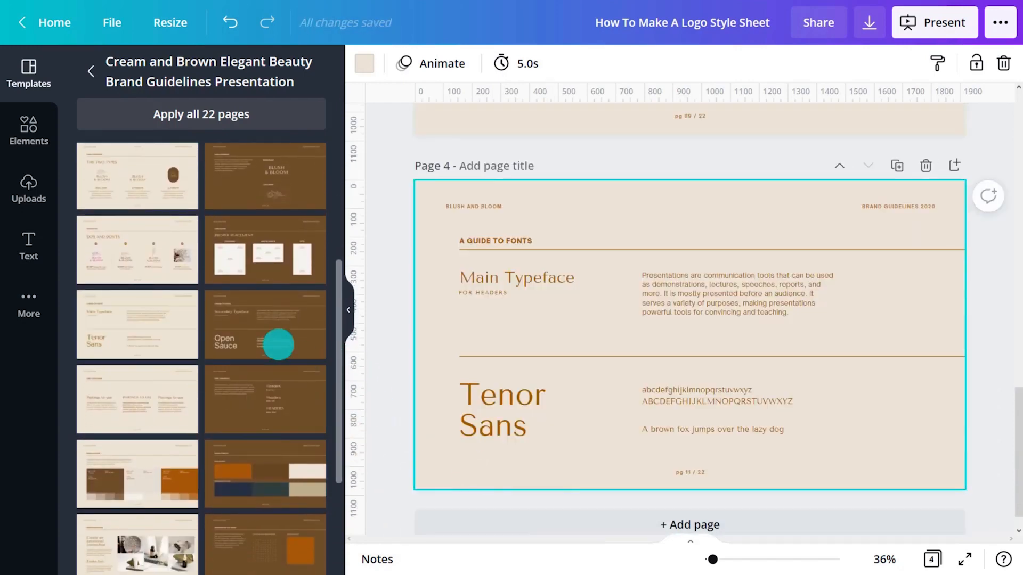
pyautogui.moveTo(276, 345); pyautogui.dragTo(486, 490)
pyautogui.moveTo(141, 394); pyautogui.dragTo(461, 513)
pyautogui.moveTo(278, 478); pyautogui.dragTo(456, 518)
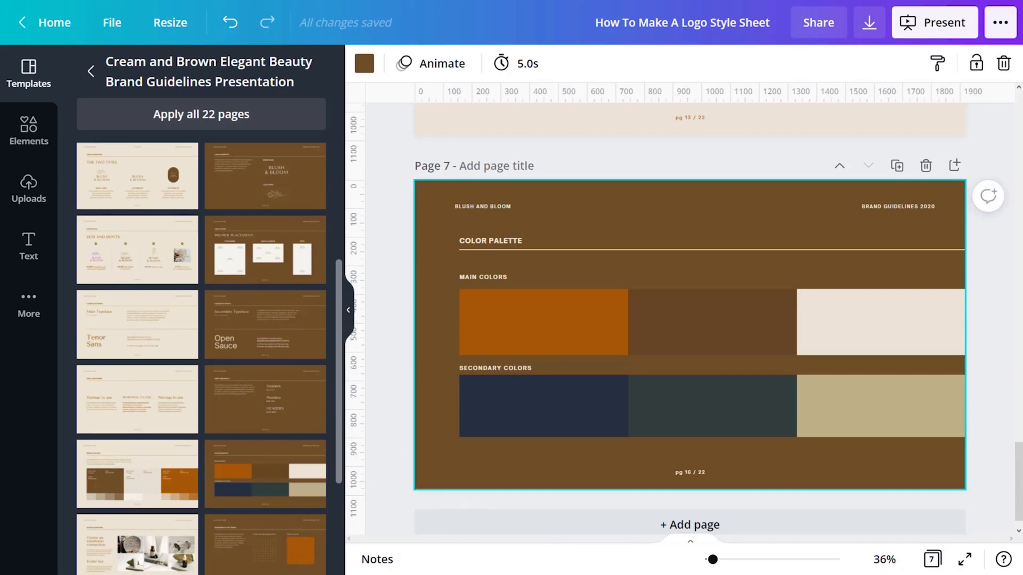
# Add a new page 8 at the end and set its background to white
pyautogui.click(451, 512)
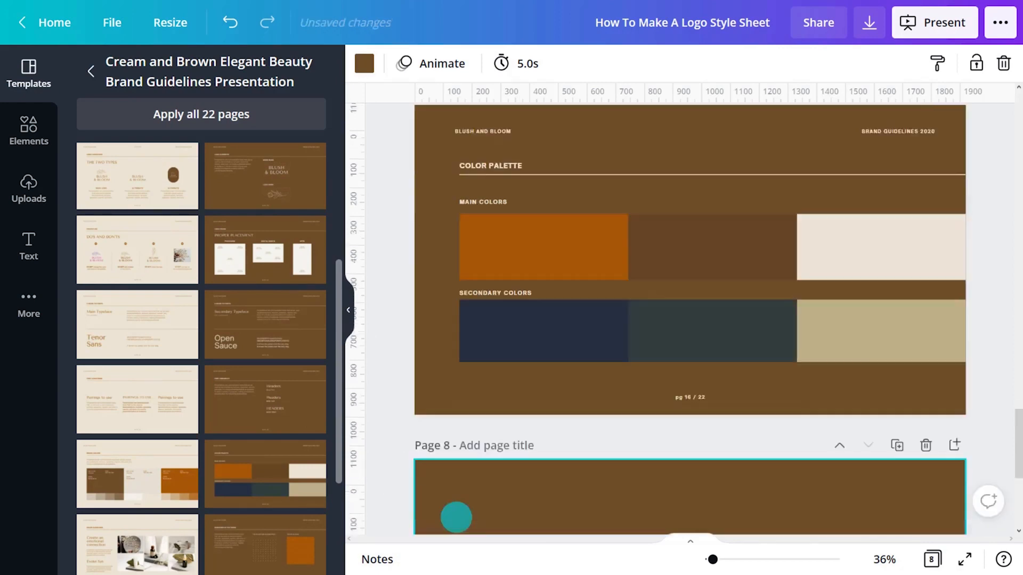
pyautogui.click(364, 63)
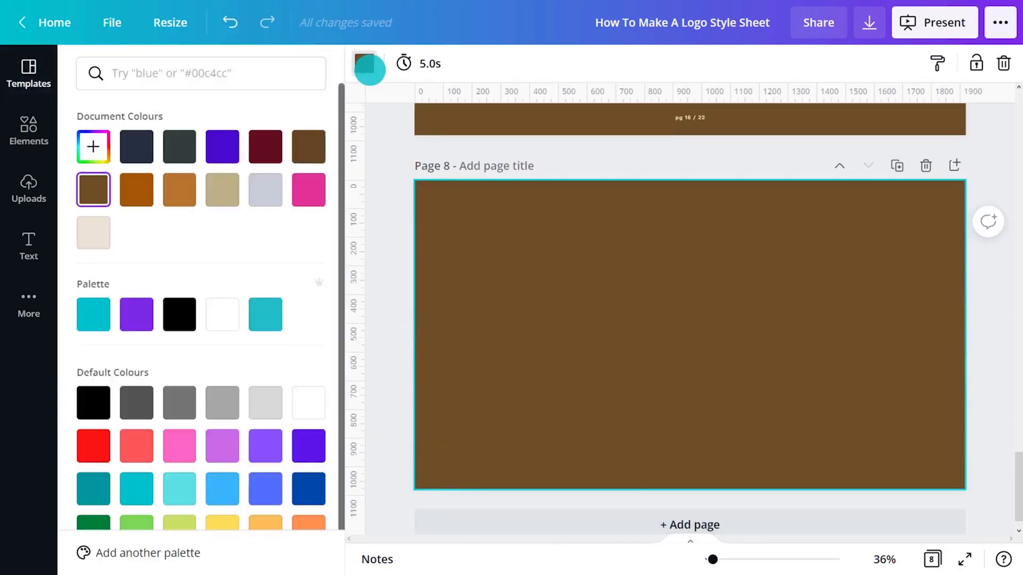
pyautogui.click(222, 315)
pyautogui.click(393, 303)
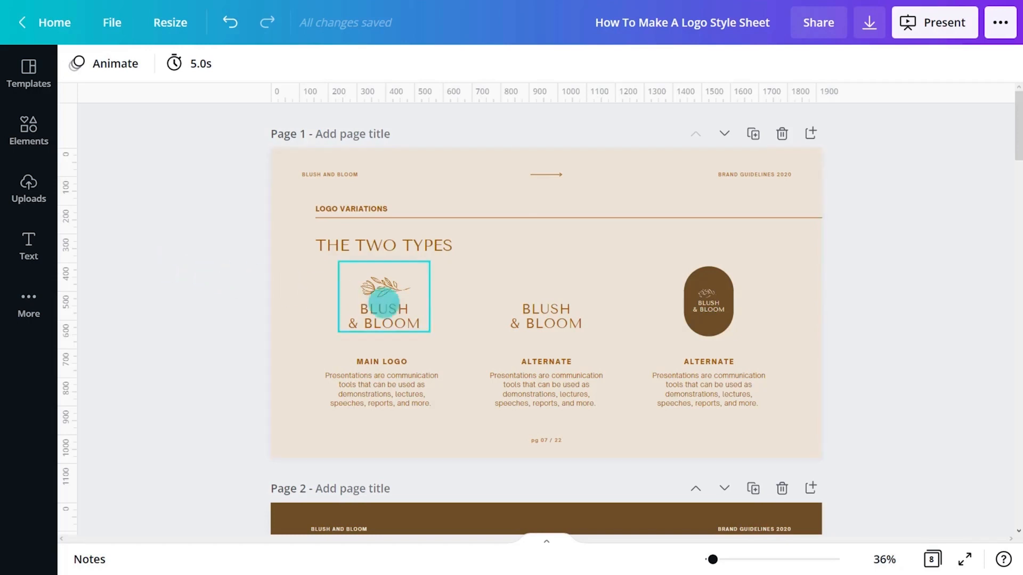
# Copy the three Blush & Bloom logo variations from page 1 onto page 8 and place them in a row along its upper edge
pyautogui.keyDown('shift'); pyautogui.click(384, 302); pyautogui.keyUp('shift')
pyautogui.keyDown('shift'); pyautogui.click(544, 314); pyautogui.keyUp('shift')
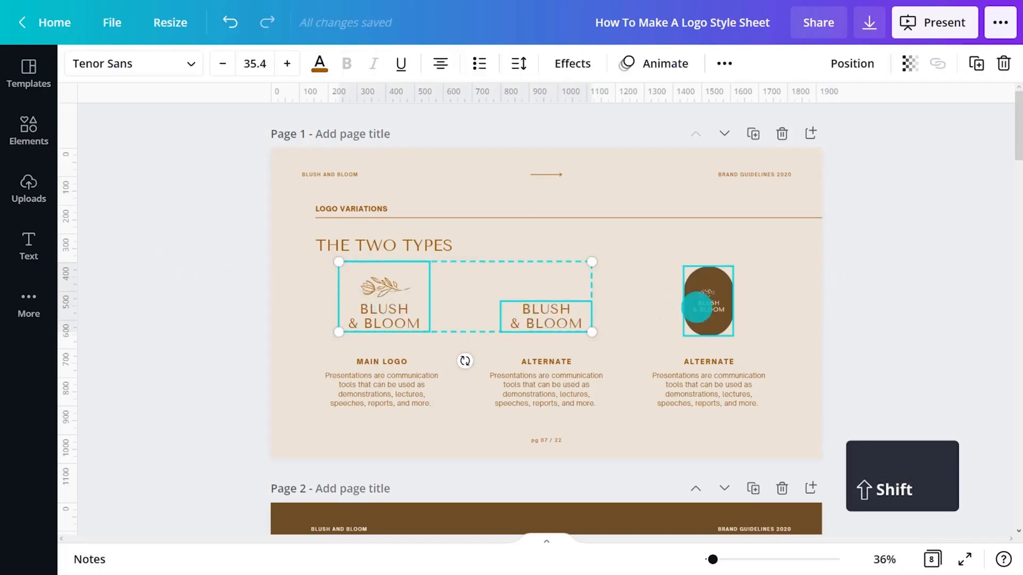
pyautogui.keyDown('shift'); pyautogui.click(697, 308); pyautogui.keyUp('shift')
pyautogui.hotkey('ctrl', 'c')
pyautogui.moveTo(1014, 149); pyautogui.dragTo(1005, 522)
pyautogui.click(551, 376)
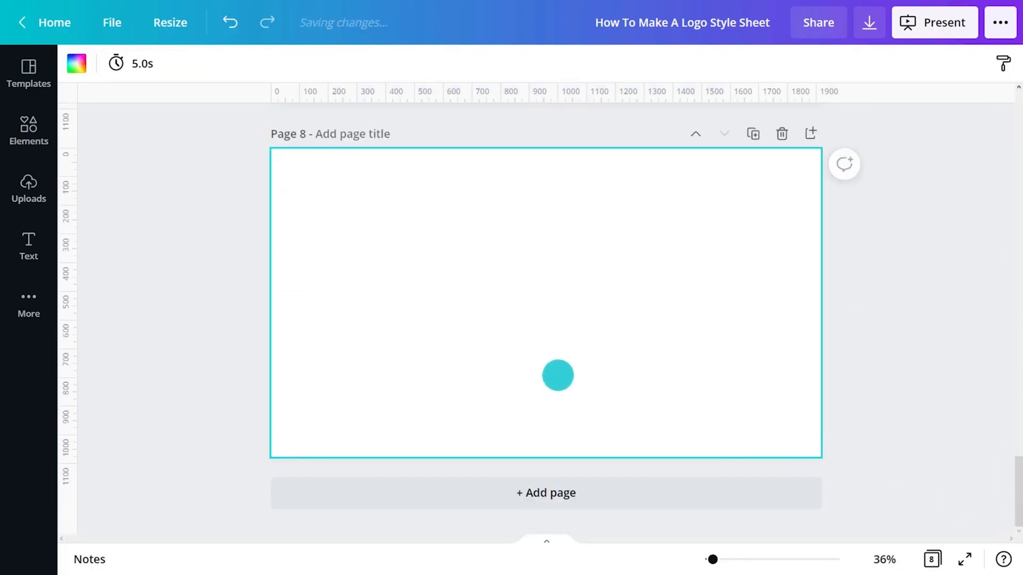
pyautogui.hotkey('ctrl', 'v')
pyautogui.moveTo(725, 333); pyautogui.dragTo(556, 201)
pyautogui.click(899, 216)
# Copy the grid-backed logo constructions onto page 8, reduce them and place them along the page's left side
pyautogui.click(619, 309)
pyautogui.moveTo(1017, 485); pyautogui.dragTo(1005, 526)
pyautogui.keyDown('shift'); pyautogui.click(598, 426); pyautogui.keyUp('shift')
pyautogui.keyDown('shift'); pyautogui.click(567, 289); pyautogui.keyUp('shift')
pyautogui.hotkey('ctrl', 'v')
pyautogui.moveTo(663, 437); pyautogui.dragTo(620, 375)
pyautogui.moveTo(599, 270); pyautogui.dragTo(363, 291)
# Copy the logo misuse examples, font samples and colour palette onto page 8, sizing the palette to about 670 by 216
pyautogui.moveTo(1017, 475); pyautogui.dragTo(1004, 215)
pyautogui.click(360, 351)
pyautogui.keyDown('shift'); pyautogui.click(492, 352); pyautogui.keyUp('shift')
pyautogui.hotkey('ctrl', 'c')
pyautogui.scroll(-20, 363, 281)
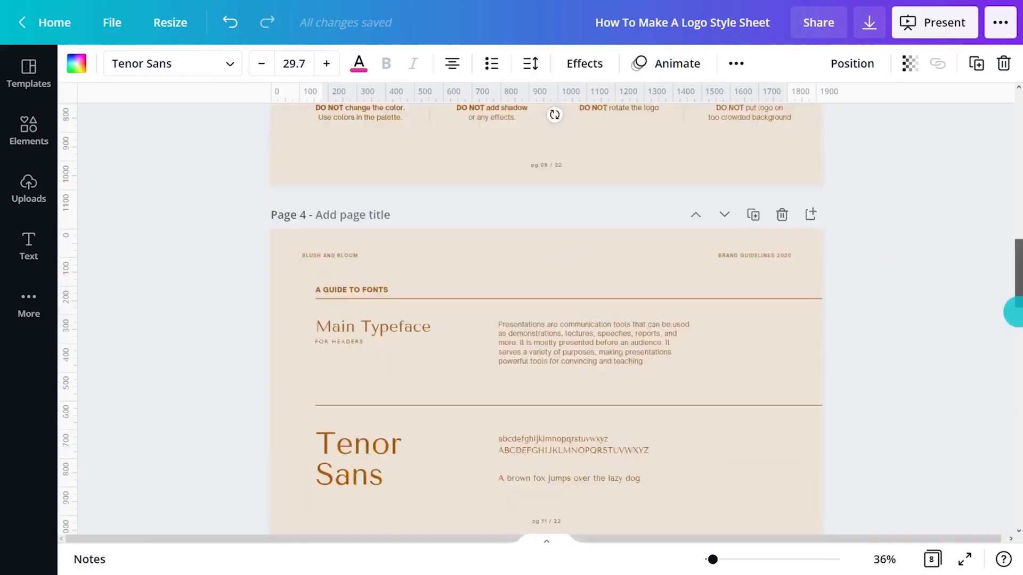
pyautogui.hotkey('ctrl', 'v')
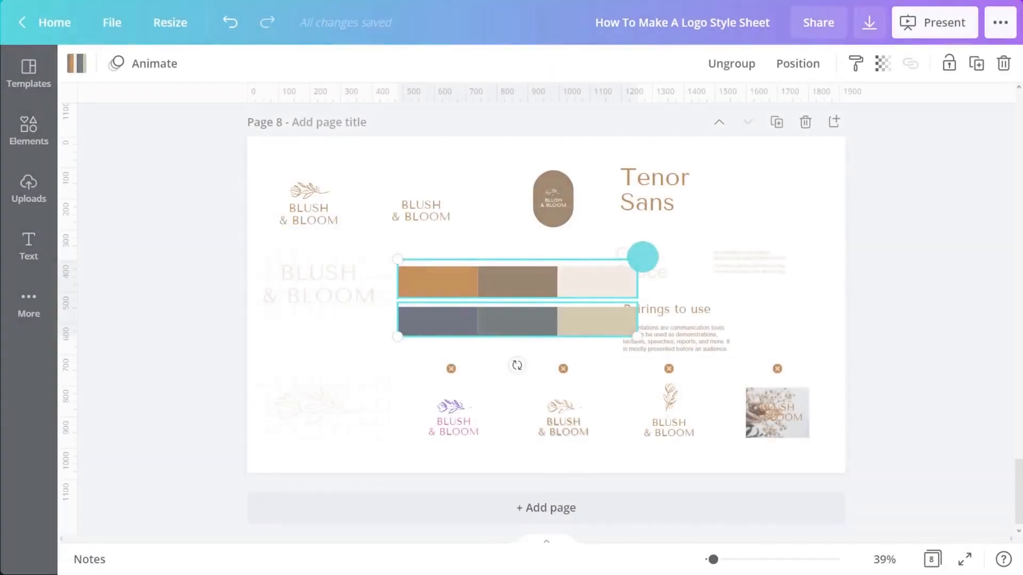
pyautogui.moveTo(642, 256); pyautogui.dragTo(613, 267)
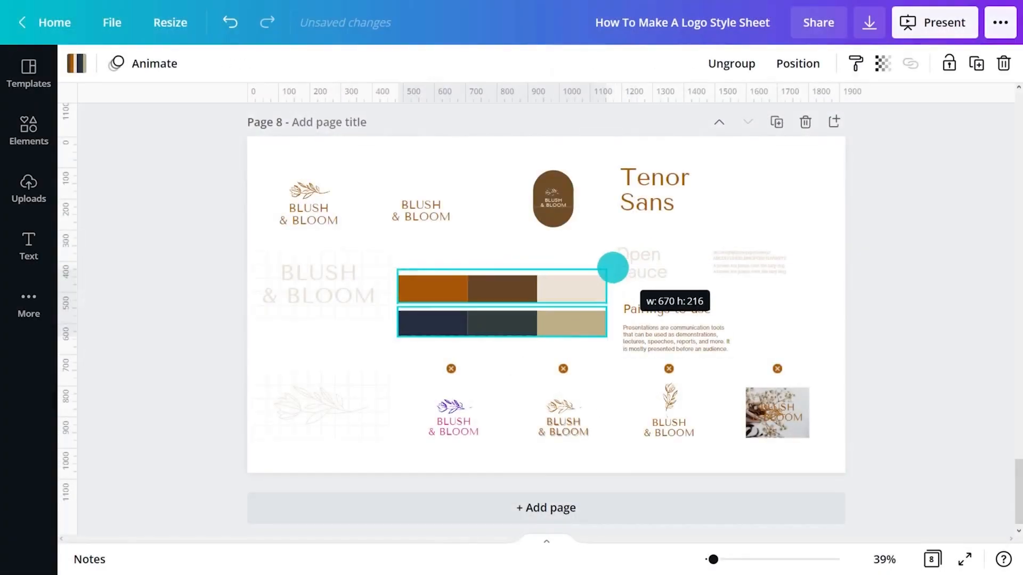
pyautogui.click(910, 287)
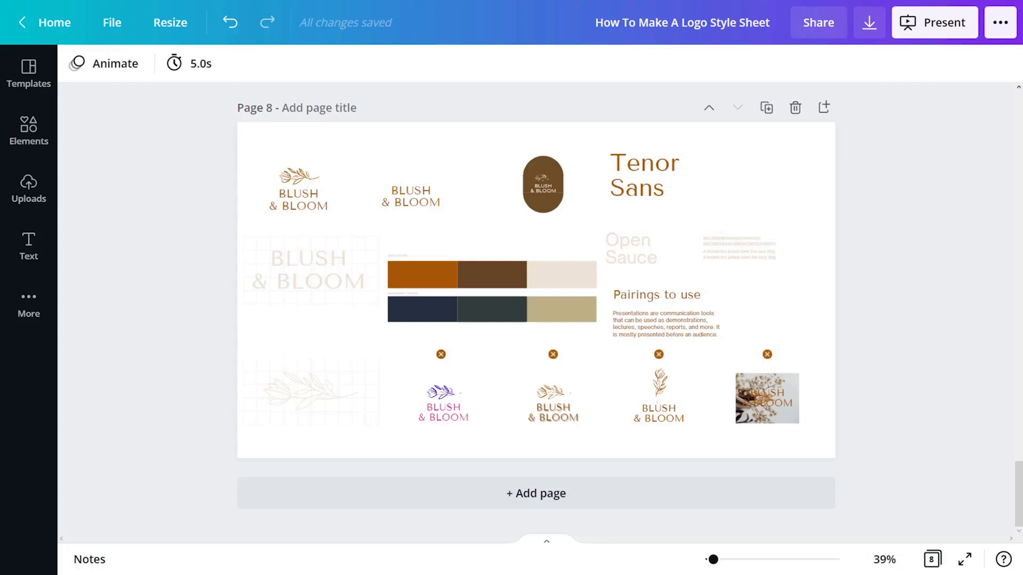
# Show the margins and the rulers for the design
pyautogui.click(111, 23)
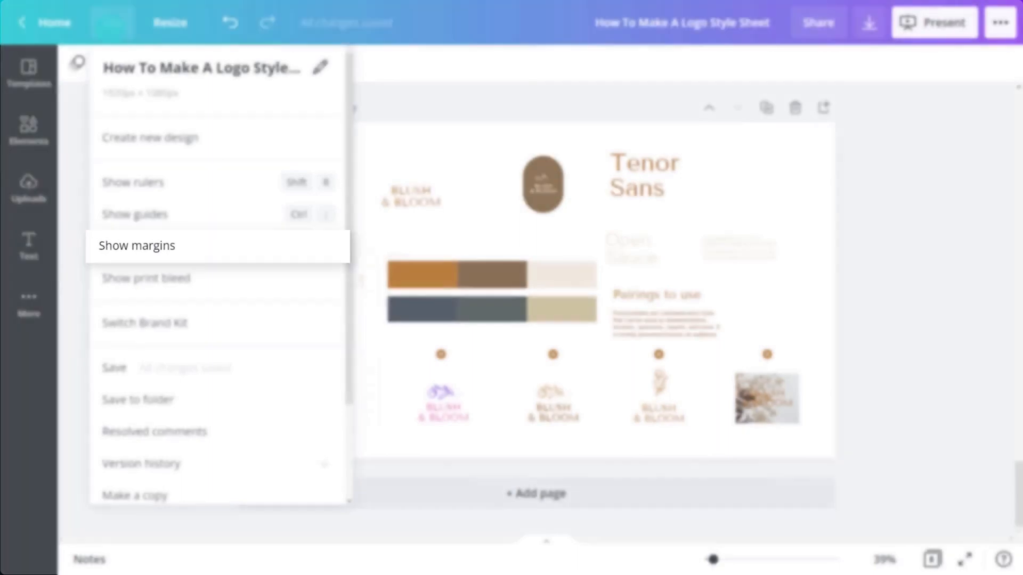
pyautogui.click(138, 247)
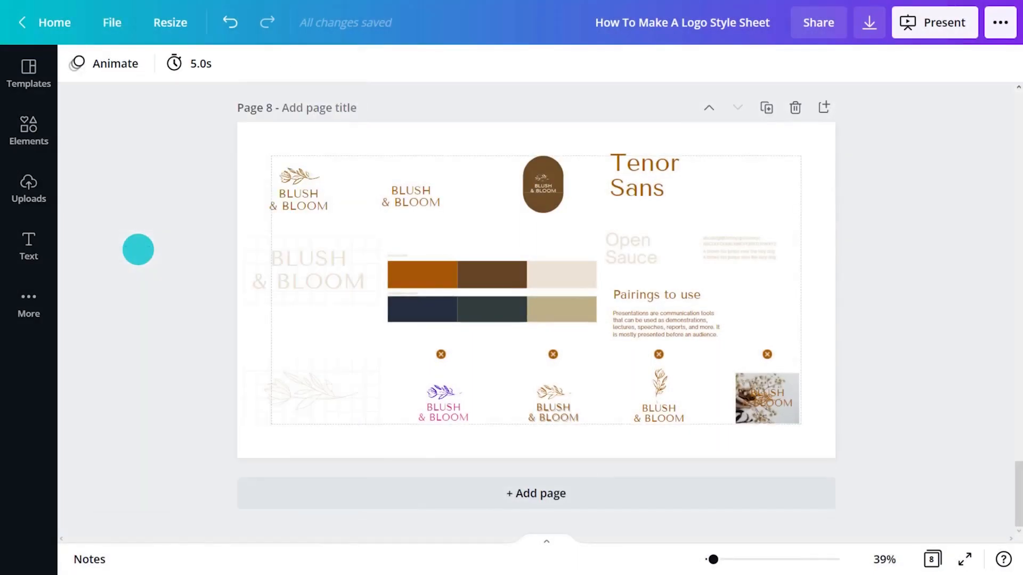
pyautogui.hotkey('shift', 'r')
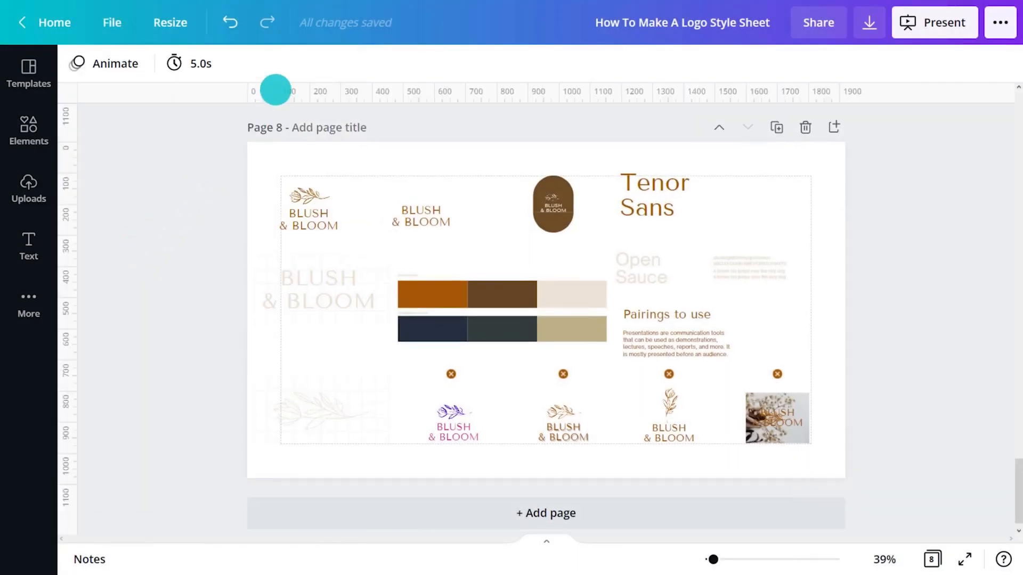
# Add horizontal guides at the upper margin and above the colour palette, plus four vertical guides dividing page 8 into columns
pyautogui.moveTo(274, 90); pyautogui.dragTo(284, 174)
pyautogui.moveTo(285, 89); pyautogui.dragTo(283, 261)
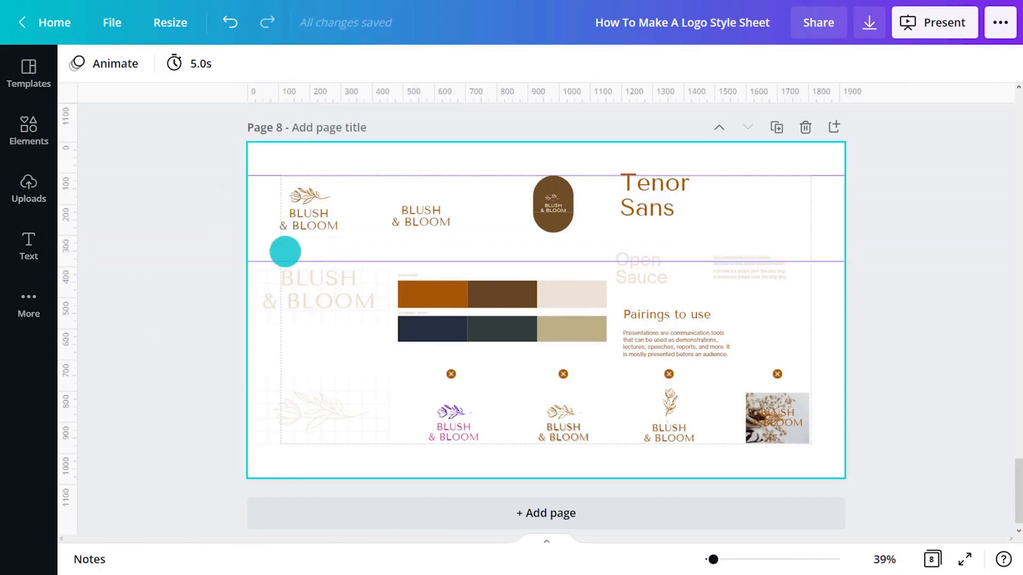
pyautogui.moveTo(68, 239); pyautogui.dragTo(384, 233)
pyautogui.moveTo(67, 234); pyautogui.dragTo(279, 232)
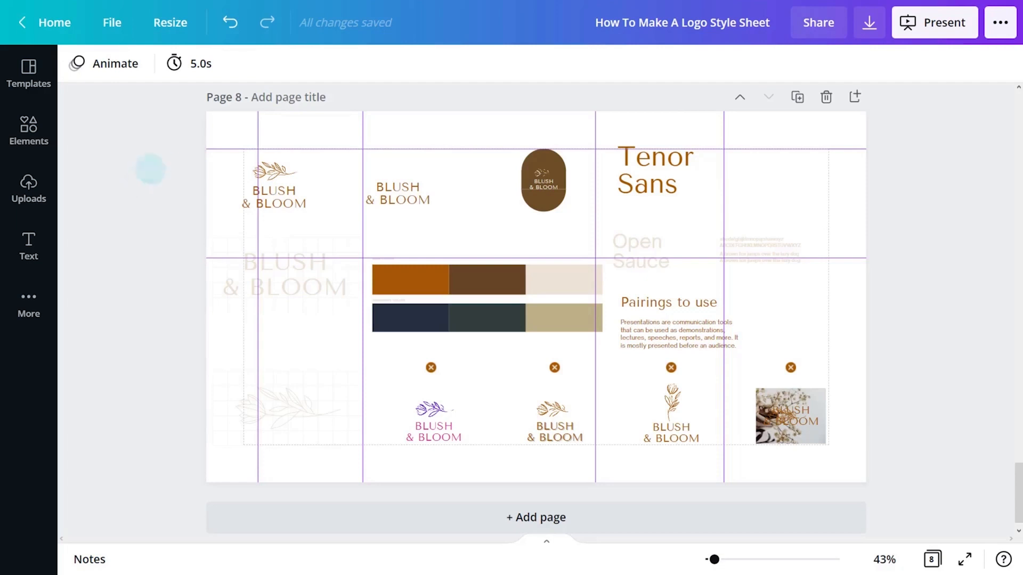
# Enlarge the main logo in the first guide column and reposition the text-only logo and the brown badge beside it
pyautogui.moveTo(159, 161); pyautogui.dragTo(293, 214)
pyautogui.moveTo(313, 212); pyautogui.dragTo(355, 240)
pyautogui.moveTo(296, 213); pyautogui.dragTo(311, 214)
pyautogui.click(411, 217)
pyautogui.moveTo(418, 199); pyautogui.dragTo(454, 204)
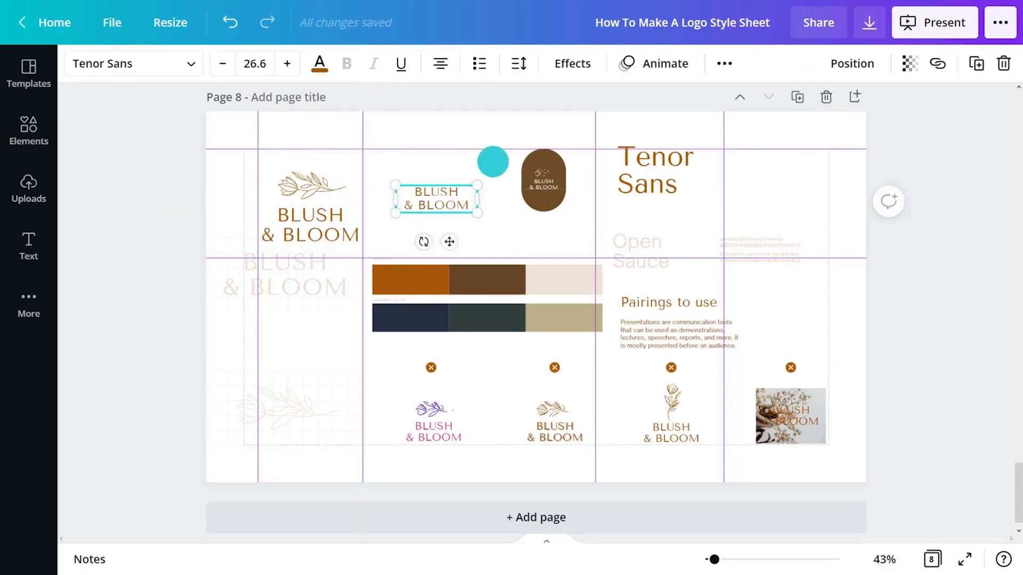
pyautogui.moveTo(543, 180); pyautogui.dragTo(533, 198)
pyautogui.click(423, 162)
# Fit the "Tenor Sans" heading on one line and align it to the third vertical guide
pyautogui.click(659, 166)
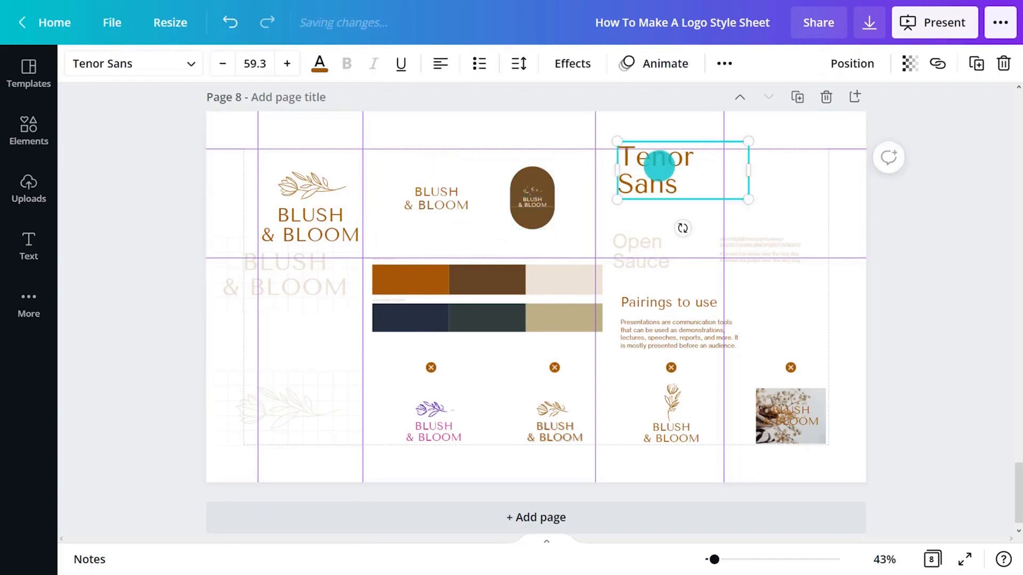
pyautogui.moveTo(757, 171); pyautogui.dragTo(721, 154)
pyautogui.moveTo(682, 200); pyautogui.dragTo(661, 219)
# Delete the small alphabet sample text beside the "Open Sauce" heading
pyautogui.rightClick(653, 249)
pyautogui.click(714, 472)
pyautogui.moveTo(916, 219); pyautogui.dragTo(785, 286)
pyautogui.press('Delete')
# Change the Open Sauce text to "Open Sauce Light for body copy", colour it orange-brown, set size 12 and align it under "Tenor Sans"
pyautogui.doubleClick(650, 245)
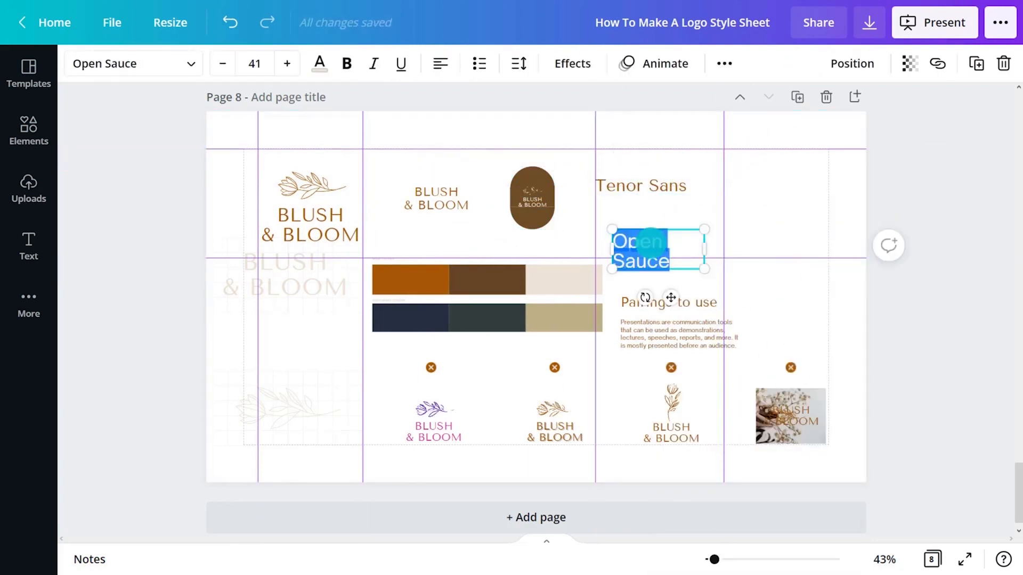
pyautogui.write('Open Sau')
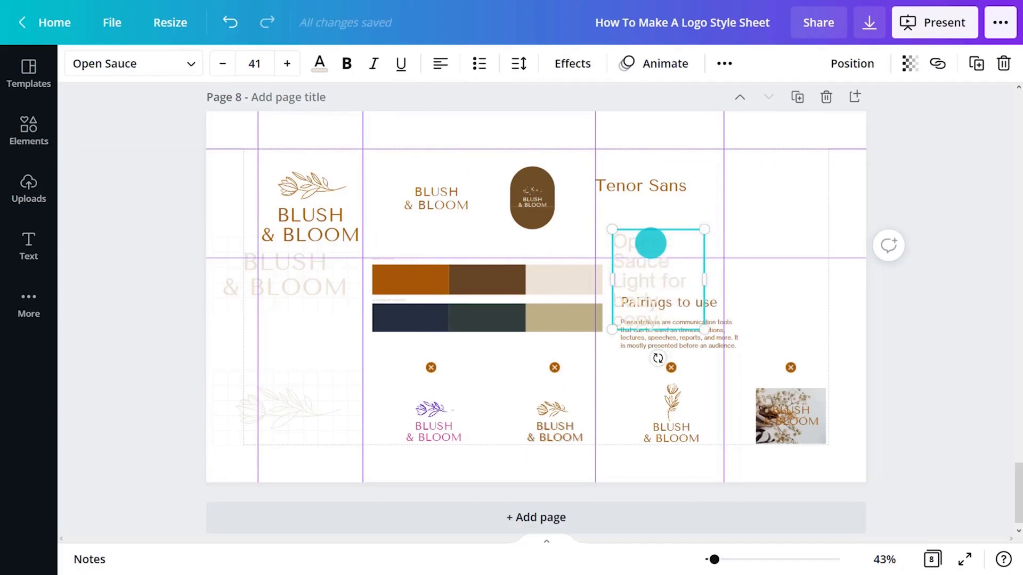
pyautogui.click(319, 63)
pyautogui.click(138, 188)
pyautogui.click(543, 64)
pyautogui.click(560, 202)
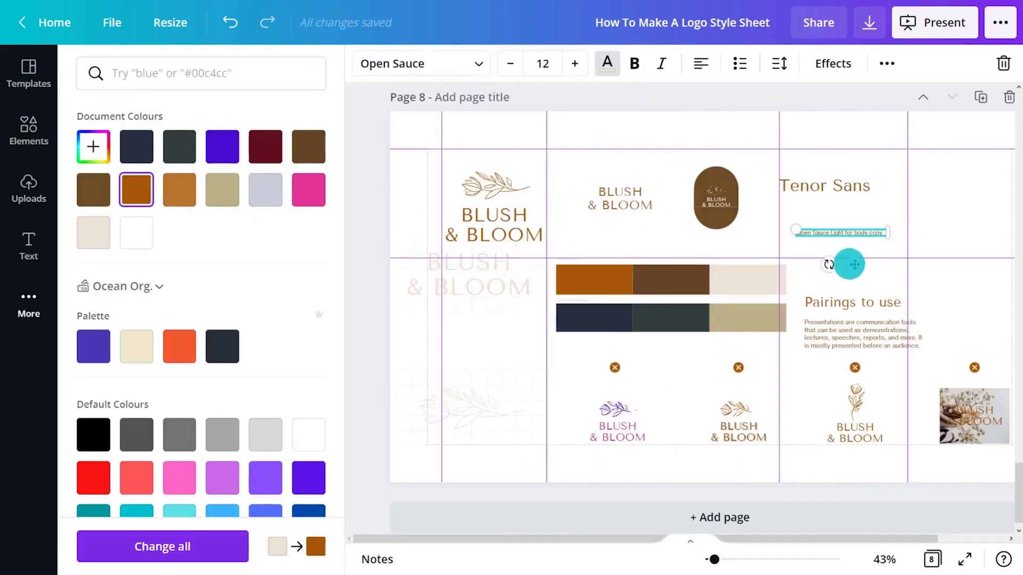
pyautogui.moveTo(851, 264); pyautogui.dragTo(836, 267)
# Shrink the two grid-backed logo constructions and fit them between the first two vertical guides
pyautogui.click(362, 315)
pyautogui.moveTo(142, 272); pyautogui.dragTo(311, 397)
pyautogui.moveTo(364, 237); pyautogui.dragTo(288, 307)
# Recolour the "Blush & Bloom" text on the upper grid in the orange-brown document colour
pyautogui.click(292, 304)
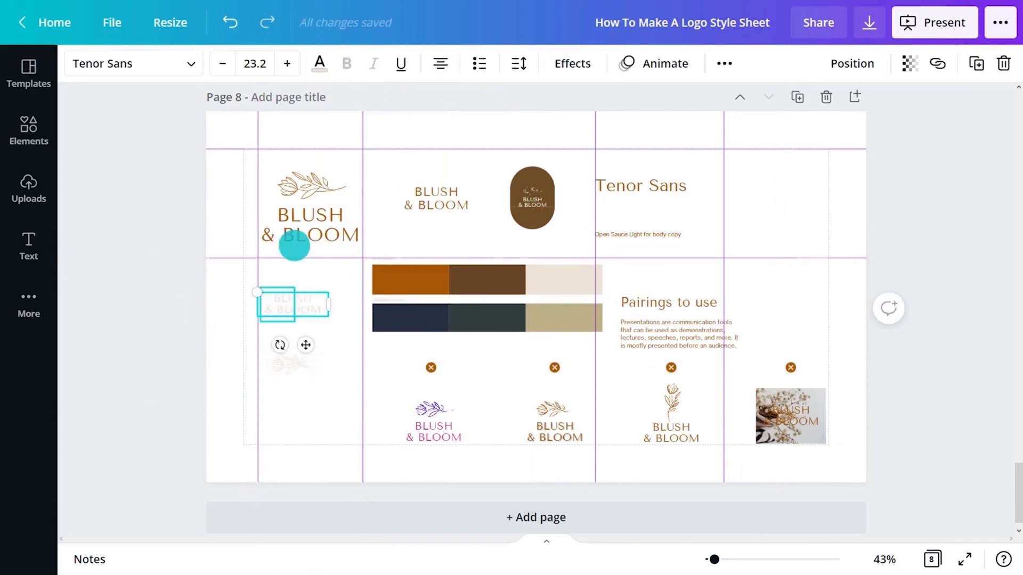
pyautogui.click(320, 64)
pyautogui.click(152, 200)
pyautogui.click(361, 296)
# Recolour the grid graphic orange-brown across all pages and give the flower on the lower grid the same colour
pyautogui.click(311, 320)
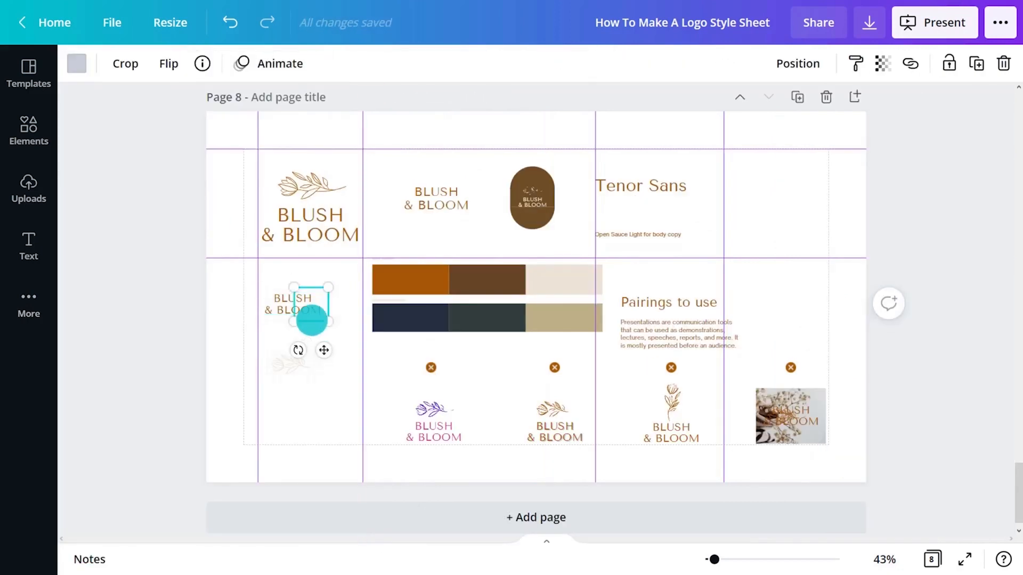
pyautogui.click(81, 68)
pyautogui.click(137, 190)
pyautogui.click(176, 543)
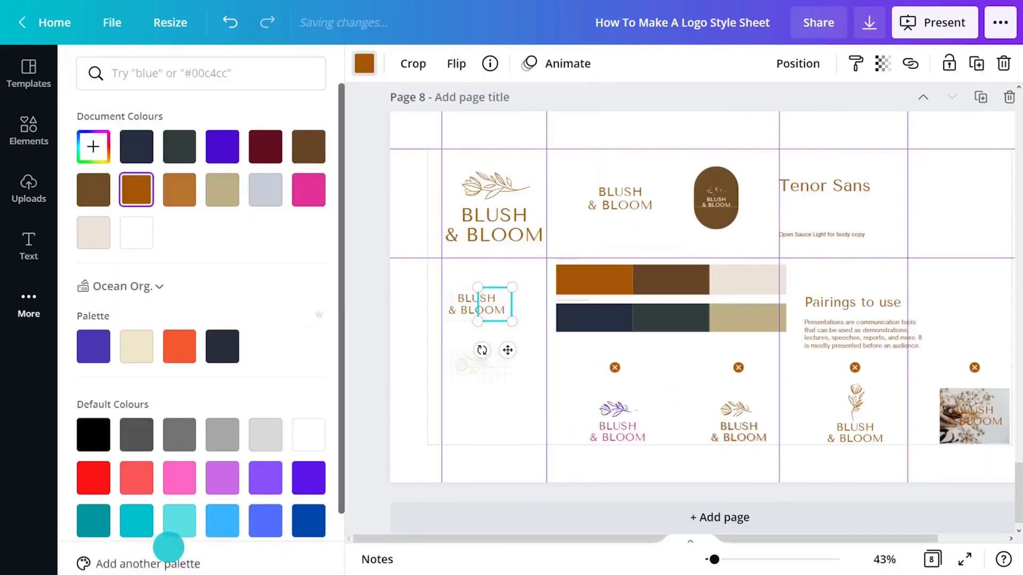
pyautogui.click(472, 370)
pyautogui.click(136, 198)
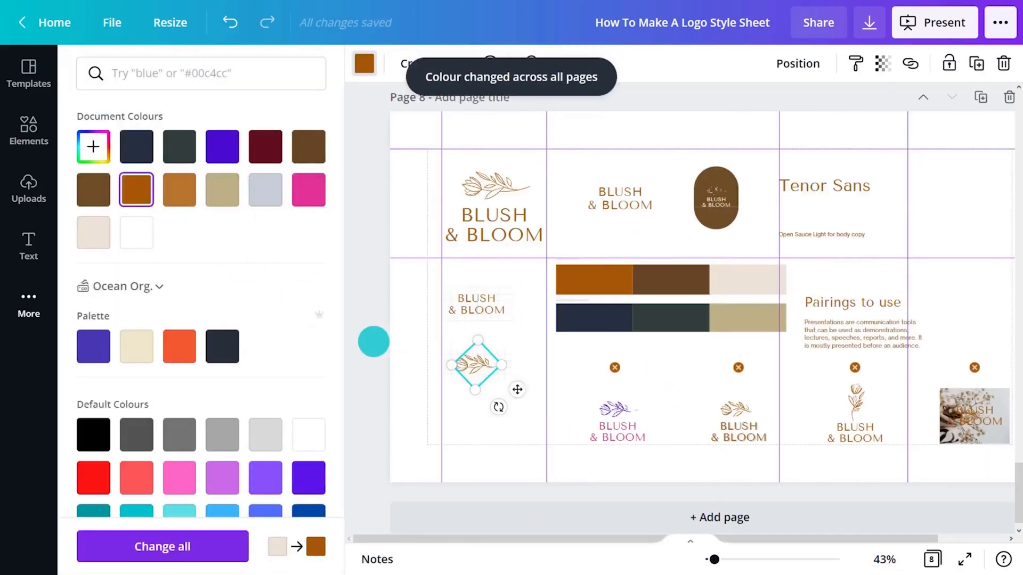
pyautogui.click(374, 341)
# Select all four logo misuse examples with their cross markers and scale them down together
pyautogui.click(938, 339)
pyautogui.moveTo(934, 357); pyautogui.dragTo(379, 442)
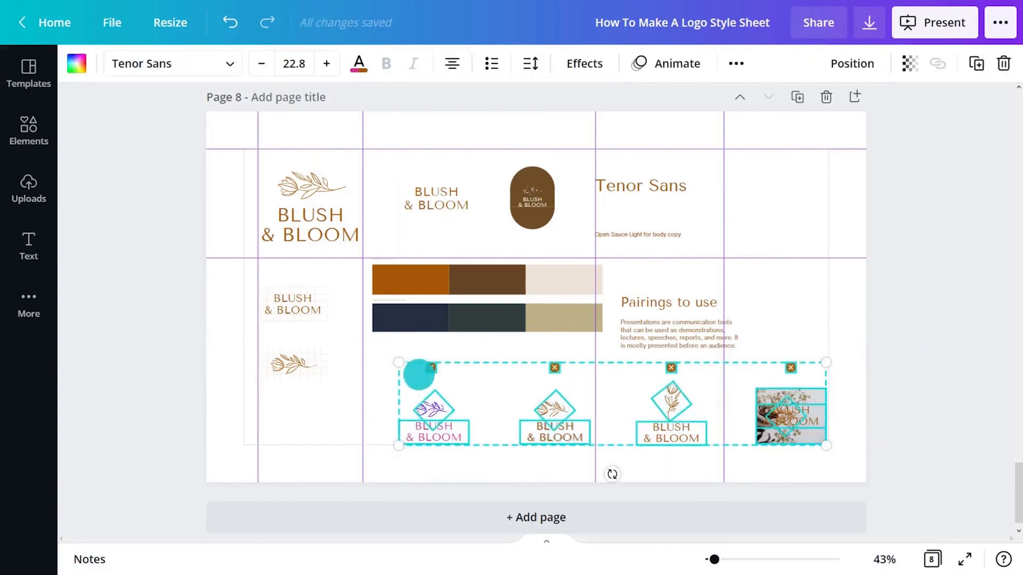
pyautogui.moveTo(398, 361); pyautogui.dragTo(501, 381)
# Stack the four logo misuse examples vertically in the last column, starting at the upper guide
pyautogui.click(530, 422)
pyautogui.moveTo(530, 422); pyautogui.dragTo(746, 178)
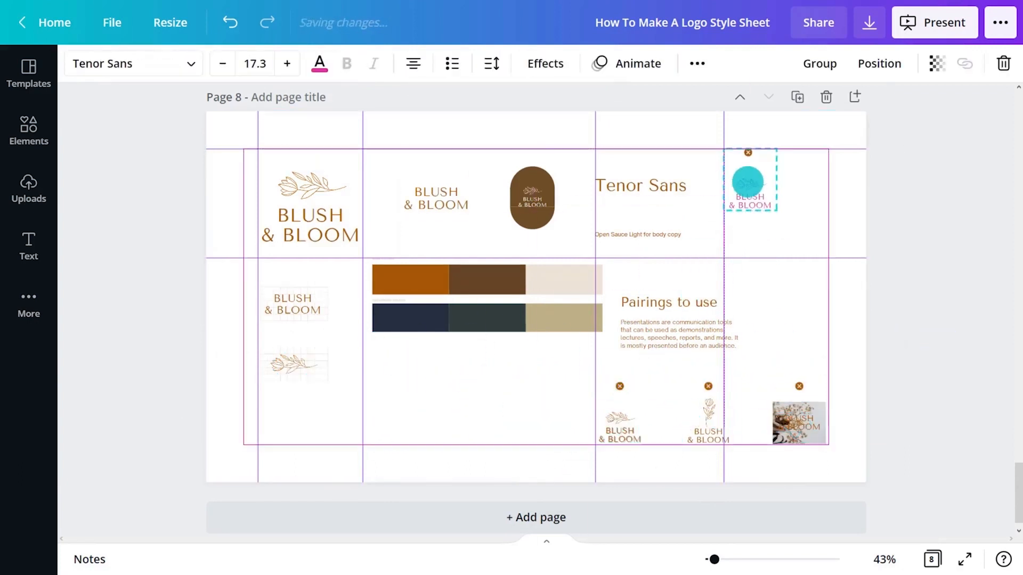
pyautogui.moveTo(620, 422); pyautogui.dragTo(738, 233)
pyautogui.moveTo(709, 421); pyautogui.dragTo(746, 288)
pyautogui.moveTo(803, 429); pyautogui.dragTo(754, 371)
# Shrink the colour palette to start at the second vertical guide and move the secondary colour row down, leaving a gap
pyautogui.moveTo(607, 396); pyautogui.dragTo(382, 253)
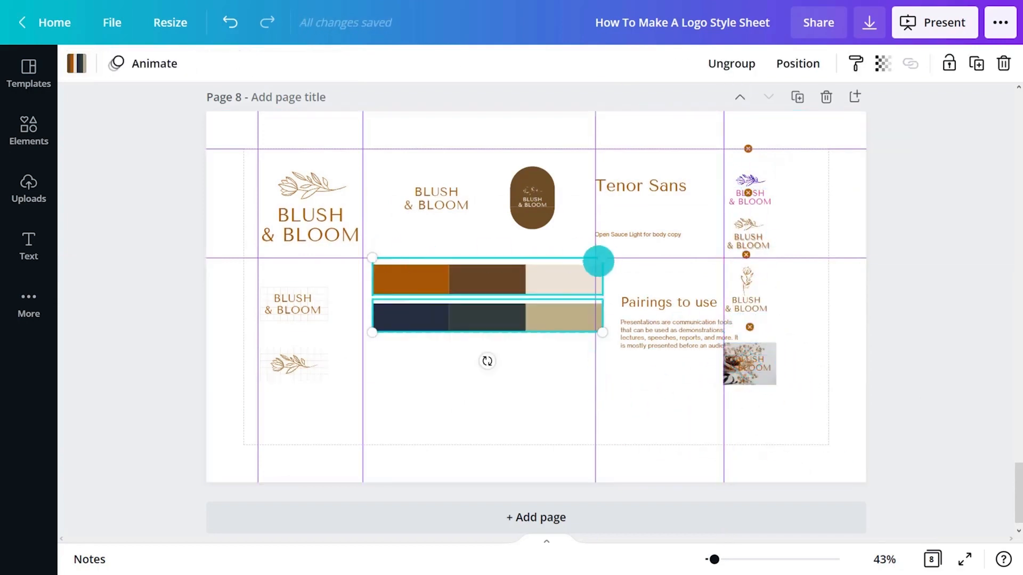
pyautogui.moveTo(602, 260); pyautogui.dragTo(527, 302)
pyautogui.click(550, 379)
pyautogui.moveTo(521, 339); pyautogui.dragTo(521, 364)
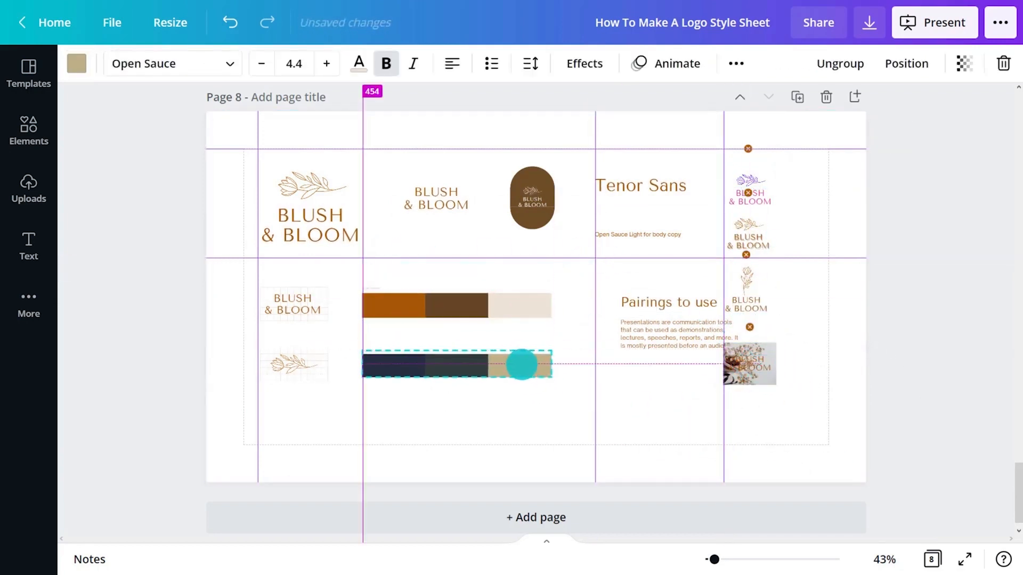
# Ungroup the palette and delete the tiny labels above the main and secondary colour rows
pyautogui.moveTo(715, 559); pyautogui.dragTo(654, 539)
pyautogui.scroll(-2, 528, 350)
pyautogui.rightClick(359, 226)
pyautogui.click(509, 504)
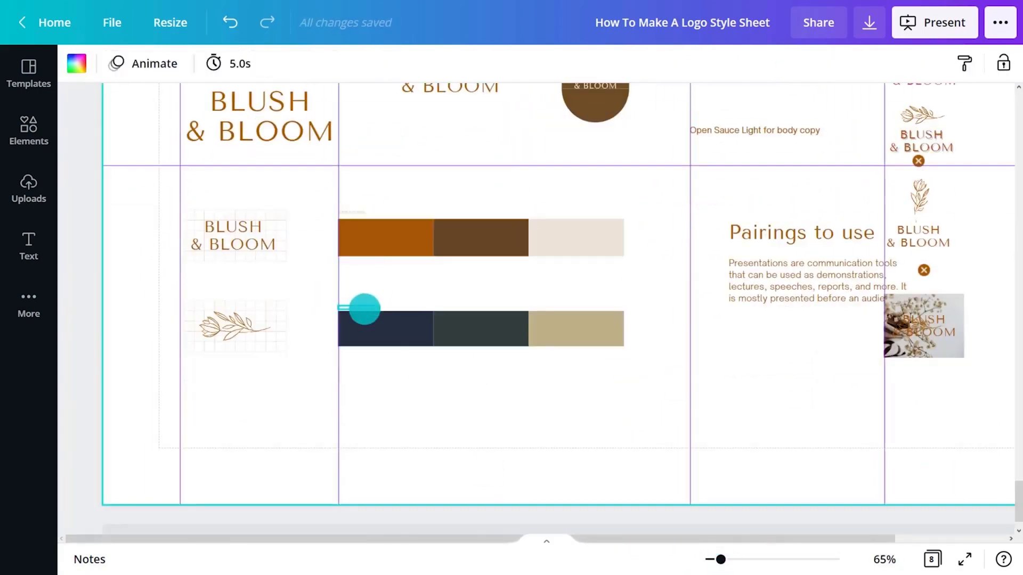
pyautogui.click(365, 306)
pyautogui.keyDown('shift'); pyautogui.click(360, 212); pyautogui.keyUp('shift')
pyautogui.press('Escape')
# Add a "Colour code:" text without forced uppercase, coloured orange-brown at size 8
pyautogui.write('t')
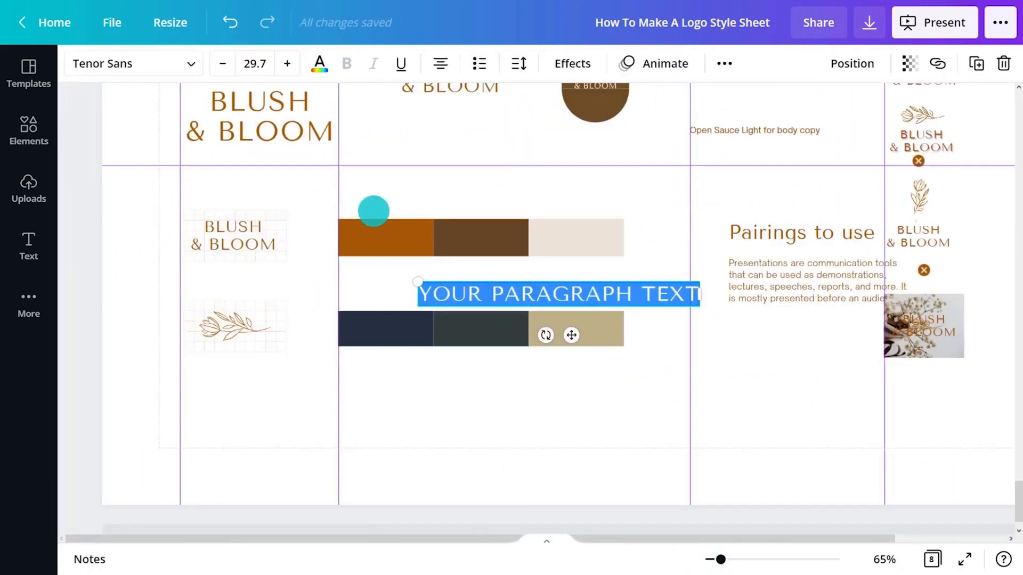
pyautogui.write('COLOUR CODE:')
pyautogui.click(724, 64)
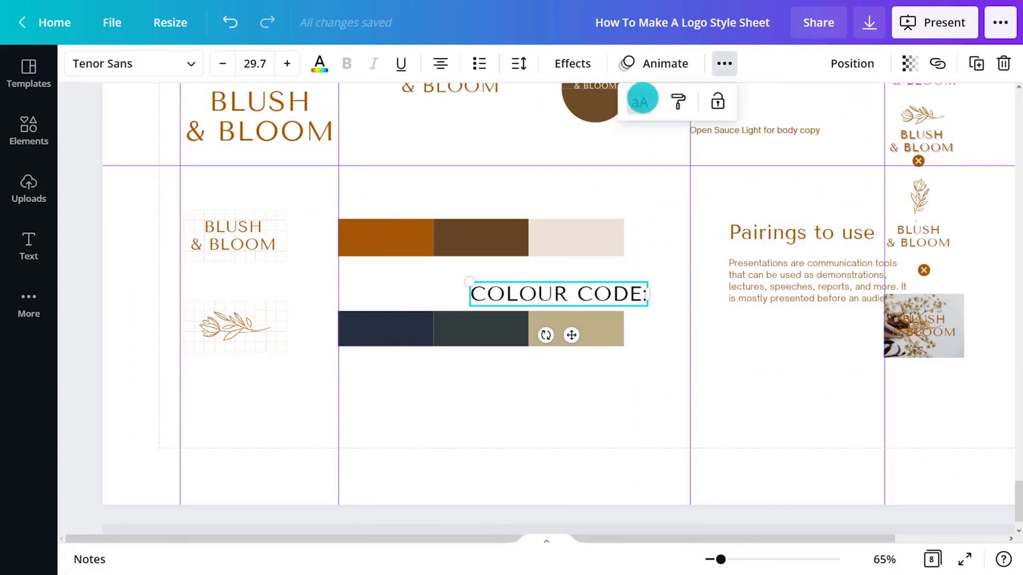
pyautogui.click(319, 63)
pyautogui.click(541, 62)
pyautogui.click(557, 137)
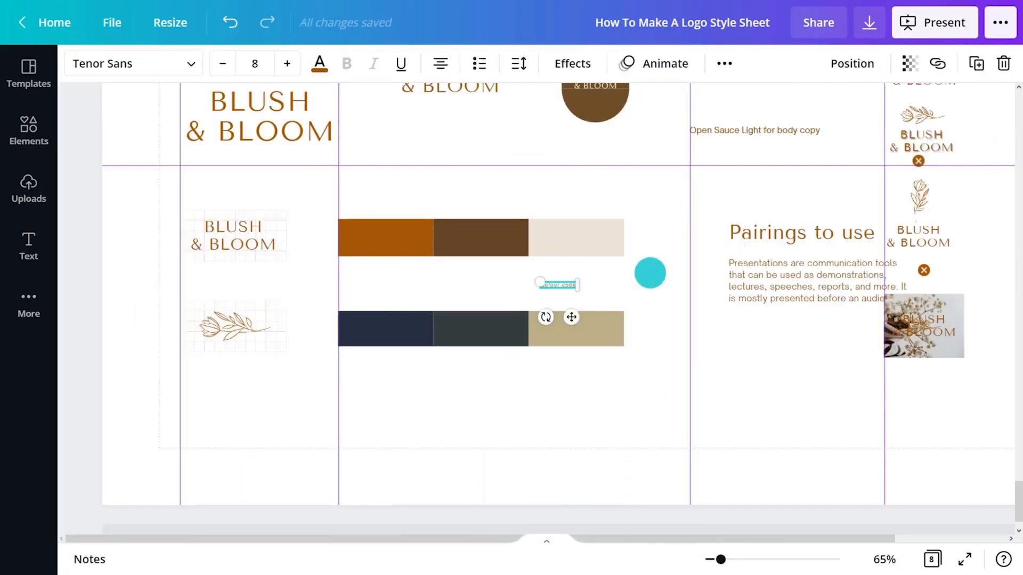
# Place the "Colour code:" label under the first main colour swatch and duplicate it directly below
pyautogui.moveTo(571, 316); pyautogui.dragTo(372, 327)
pyautogui.hotkey('ctrl', 'd')
pyautogui.moveTo(403, 273); pyautogui.dragTo(363, 299)
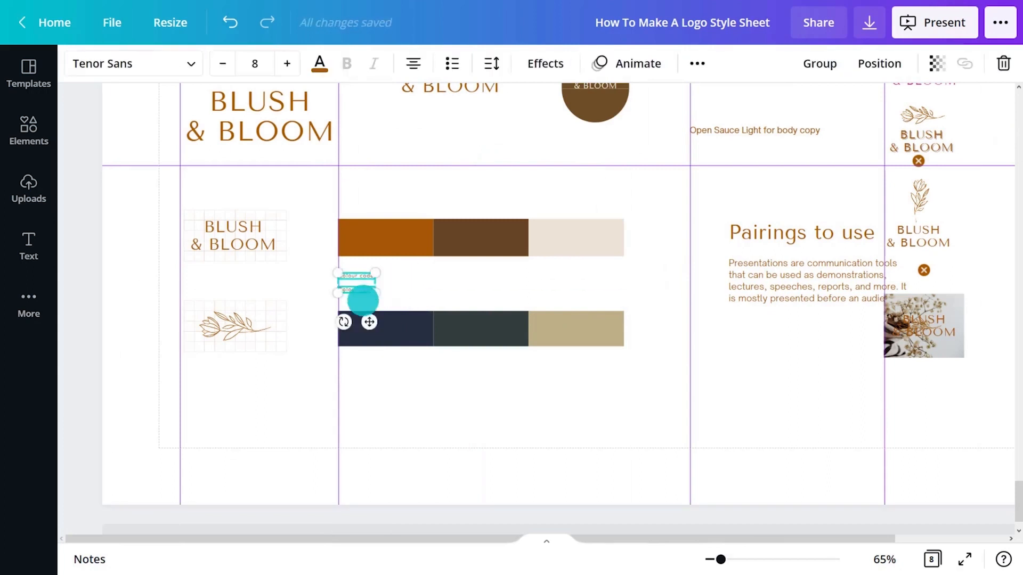
# Duplicate the pair of "Colour code:" labels and place copies under the second and third main colour swatches
pyautogui.hotkey('ctrl', 'd')
pyautogui.moveTo(382, 334); pyautogui.dragTo(469, 325)
pyautogui.moveTo(505, 267); pyautogui.dragTo(402, 297)
pyautogui.hotkey('ctrl', 'd')
pyautogui.moveTo(477, 334); pyautogui.dragTo(555, 324)
# Duplicate the whole row of "Colour code:" labels so that a second set sits under the secondary colour swatches
pyautogui.moveTo(594, 268); pyautogui.dragTo(349, 297)
pyautogui.moveTo(463, 325); pyautogui.dragTo(464, 423)
pyautogui.hotkey('ctrl', 'd')
pyautogui.click(604, 420)
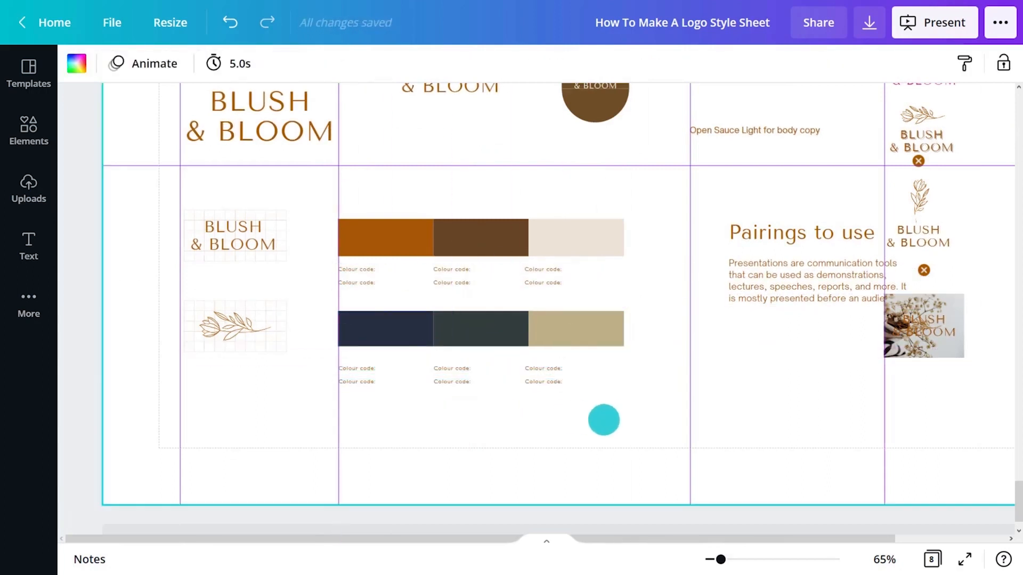
# Move the cross marks into a column beside their matching logo misuse examples
pyautogui.click(714, 559)
pyautogui.moveTo(1018, 510); pyautogui.dragTo(1019, 506)
pyautogui.moveTo(748, 201)
pyautogui.mouseDown()
pyautogui.moveTo(804, 235)
pyautogui.moveTo(794, 213)
pyautogui.mouseUp()
pyautogui.moveTo(749, 203); pyautogui.dragTo(806, 283)
pyautogui.moveTo(747, 261); pyautogui.dragTo(800, 337)
pyautogui.moveTo(751, 338)
pyautogui.mouseDown()
pyautogui.moveTo(804, 400)
pyautogui.moveTo(774, 413)
pyautogui.mouseUp()
pyautogui.keyDown('shift'); pyautogui.click(760, 386); pyautogui.keyUp('shift')
# Shrink the "Pairings to use" font sample and align it with the third vertical guide
pyautogui.click(688, 344)
pyautogui.moveTo(747, 302); pyautogui.dragTo(734, 312)
pyautogui.moveTo(691, 385); pyautogui.dragTo(669, 379)
pyautogui.click(861, 371)
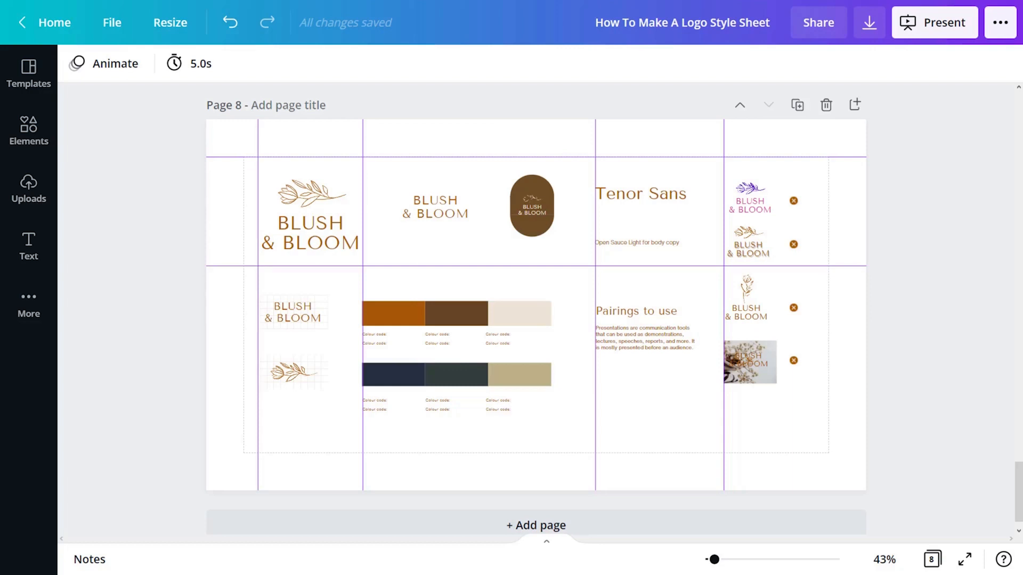
# Add a "MAIN LOGO" heading above the main logo in Open Sans Extra Bold, size 12, coloured orange-brown
pyautogui.write('tMAIN LOGO')
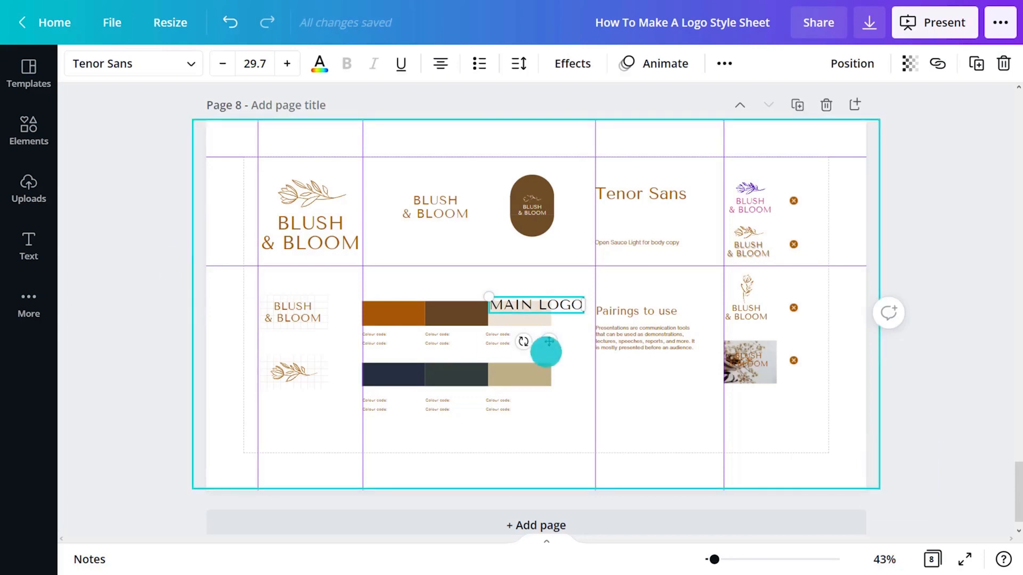
pyautogui.moveTo(546, 349); pyautogui.dragTo(299, 215)
pyautogui.click(131, 62)
pyautogui.click(183, 336)
pyautogui.click(547, 60)
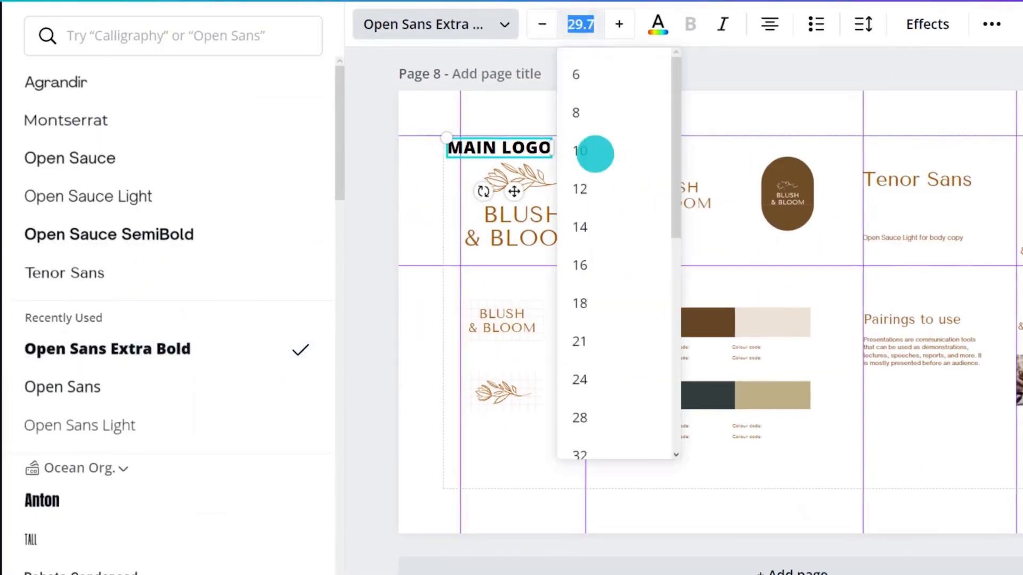
pyautogui.click(557, 169)
pyautogui.click(656, 21)
pyautogui.click(153, 162)
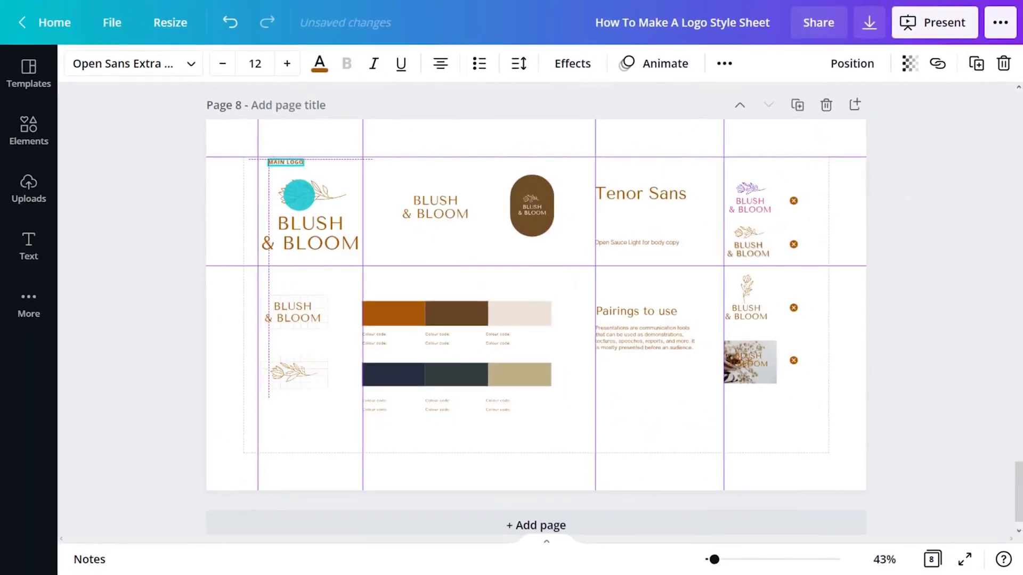
# Duplicate the heading, change the copy to "SECONDARY LOGO", and place one above each of the two secondary logos
pyautogui.hotkey('ctrl', 'd')
pyautogui.moveTo(294, 197); pyautogui.dragTo(551, 197)
pyautogui.doubleClick(434, 162)
pyautogui.write('SECONDARY LOGO')
pyautogui.hotkey('ctrl', 'd')
pyautogui.click(452, 167)
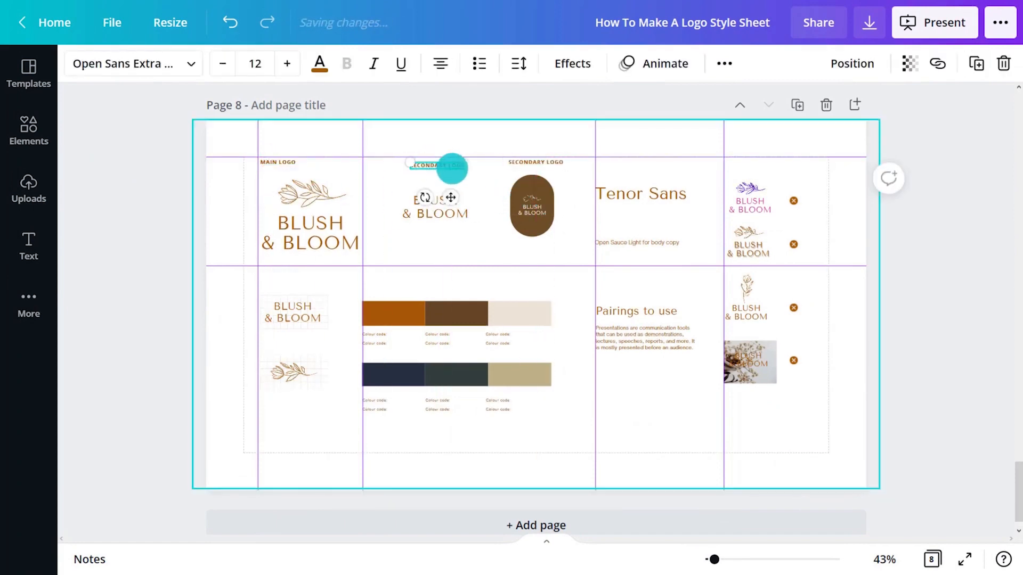
pyautogui.doubleClick(541, 163)
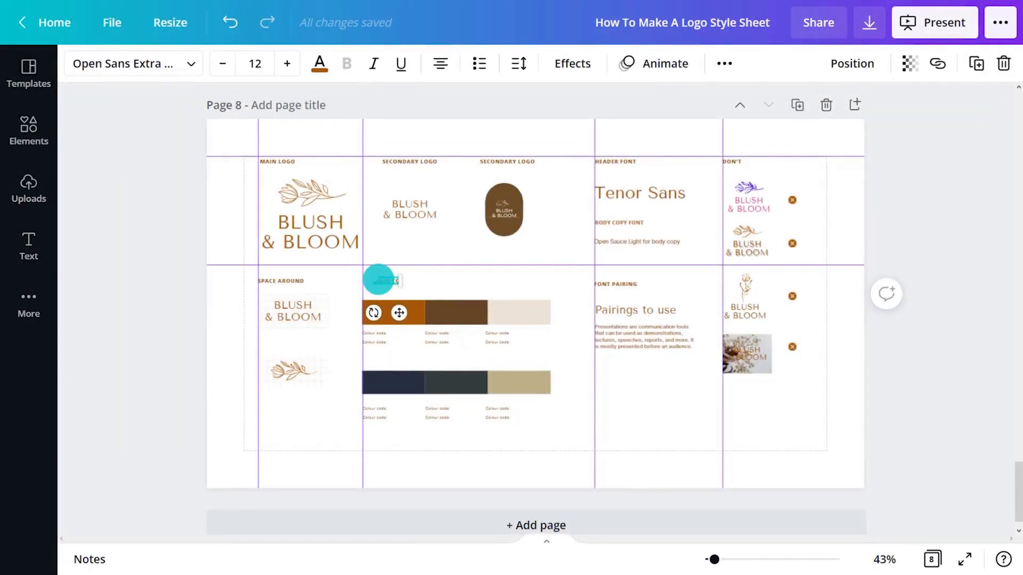
# Duplicate the "MAIN COLOURS" heading and place the copy above the secondary swatches as "SECONDARY COLOURS"
pyautogui.hotkey('ctrl', 'd')
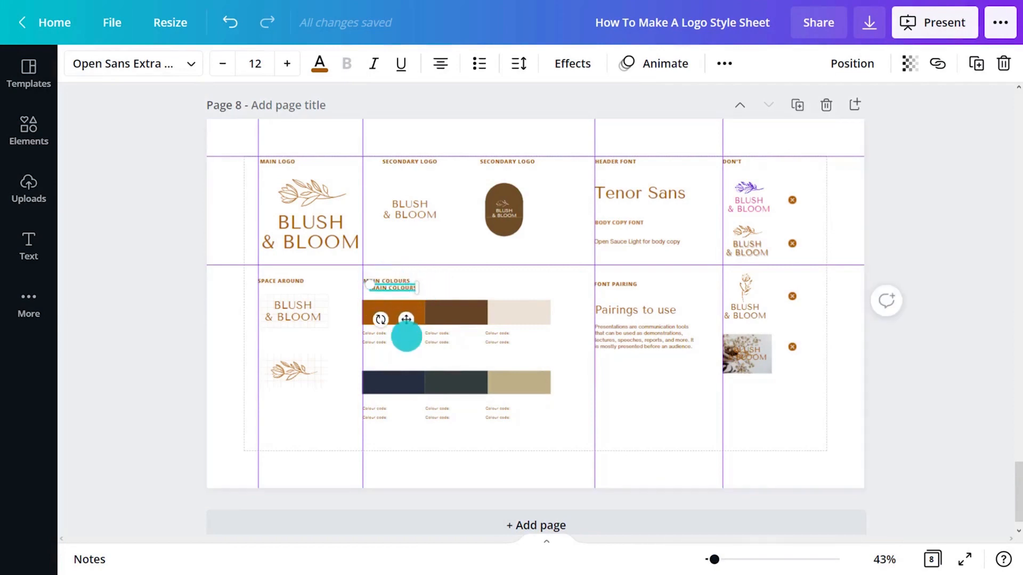
pyautogui.moveTo(406, 336); pyautogui.dragTo(408, 393)
pyautogui.click(564, 371)
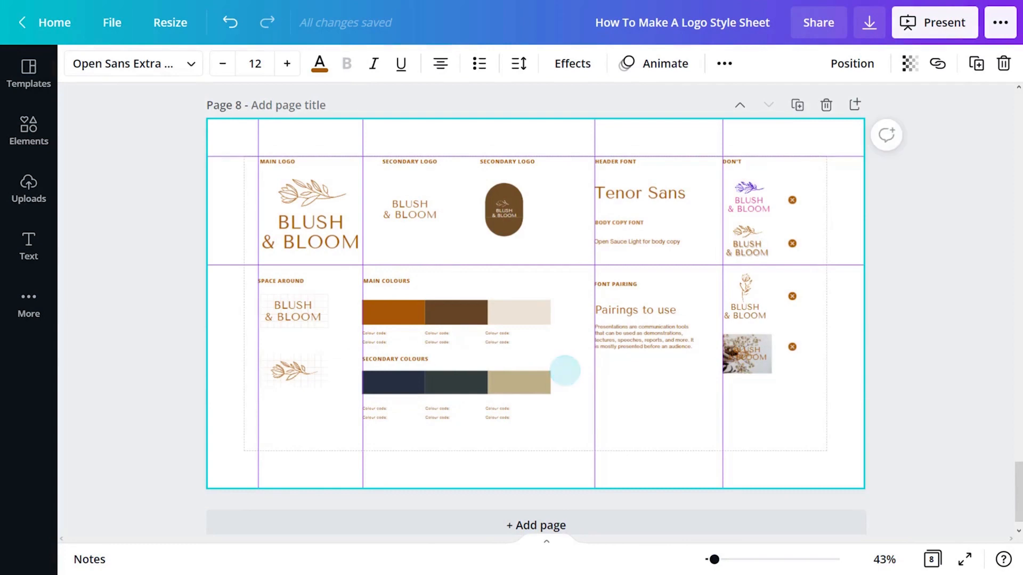
# Show the rulers and add a thin divider line along the lower horizontal guide, from the page margin to the last vertical guide
pyautogui.hotkey('shift', 'r')
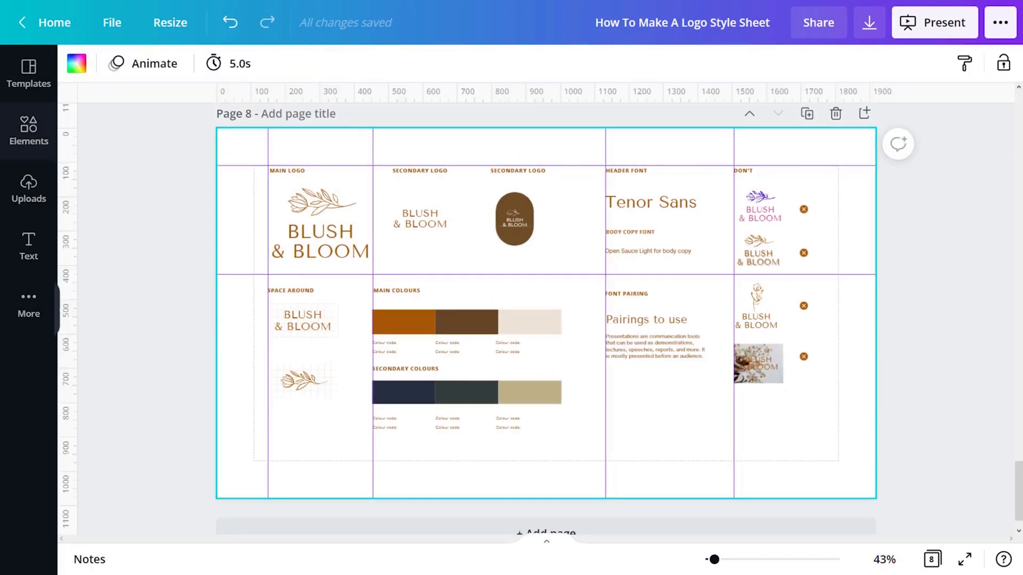
pyautogui.press('l')
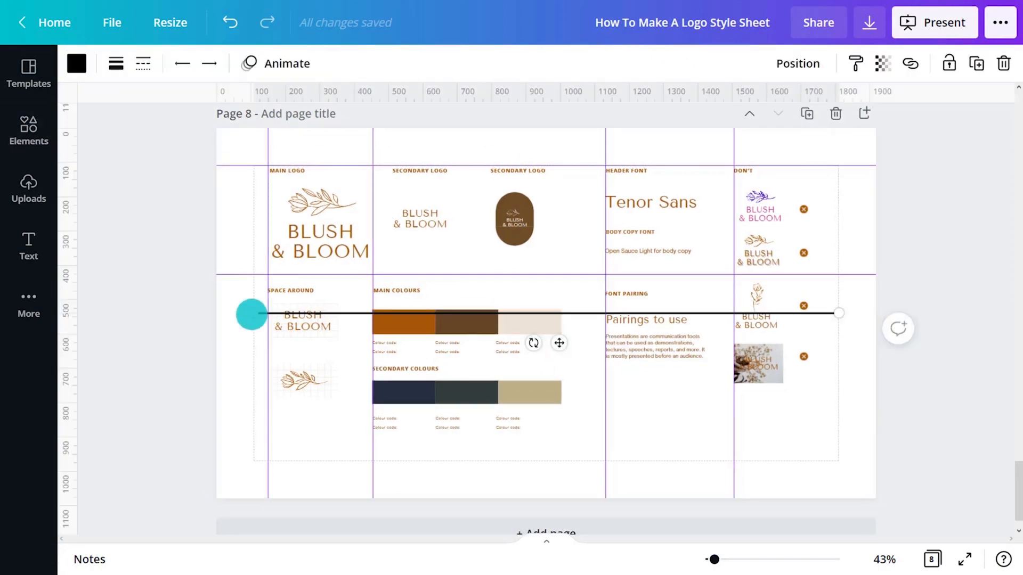
pyautogui.moveTo(252, 315); pyautogui.dragTo(252, 274)
pyautogui.moveTo(839, 313); pyautogui.dragTo(732, 271)
pyautogui.click(116, 63)
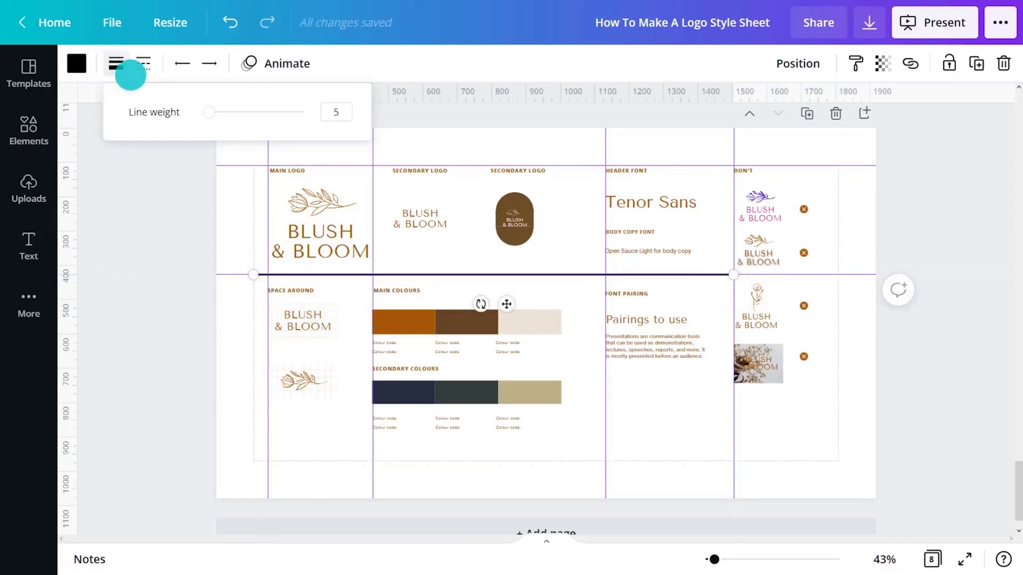
pyautogui.moveTo(209, 110); pyautogui.dragTo(205, 110)
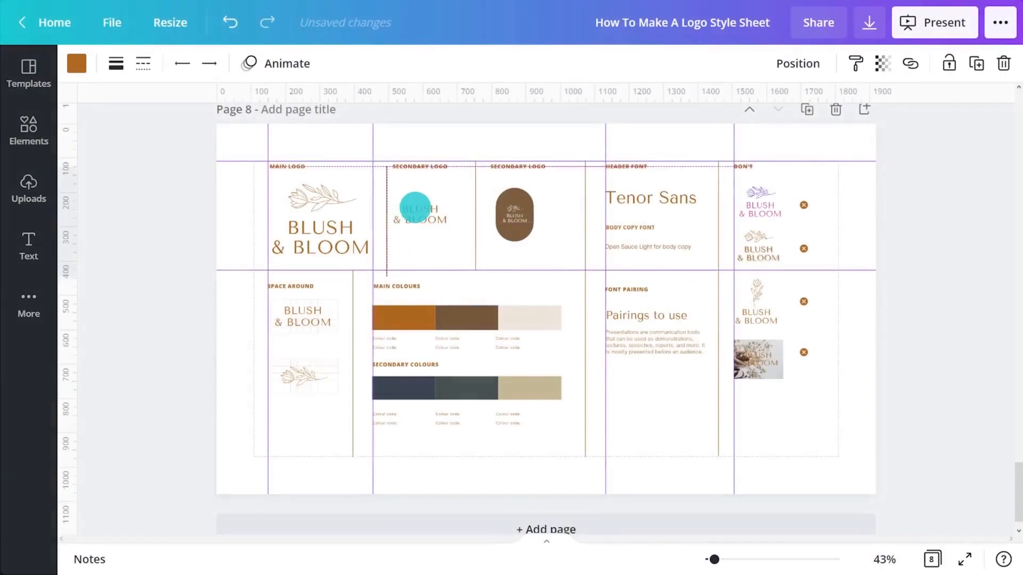
pyautogui.click(913, 288)
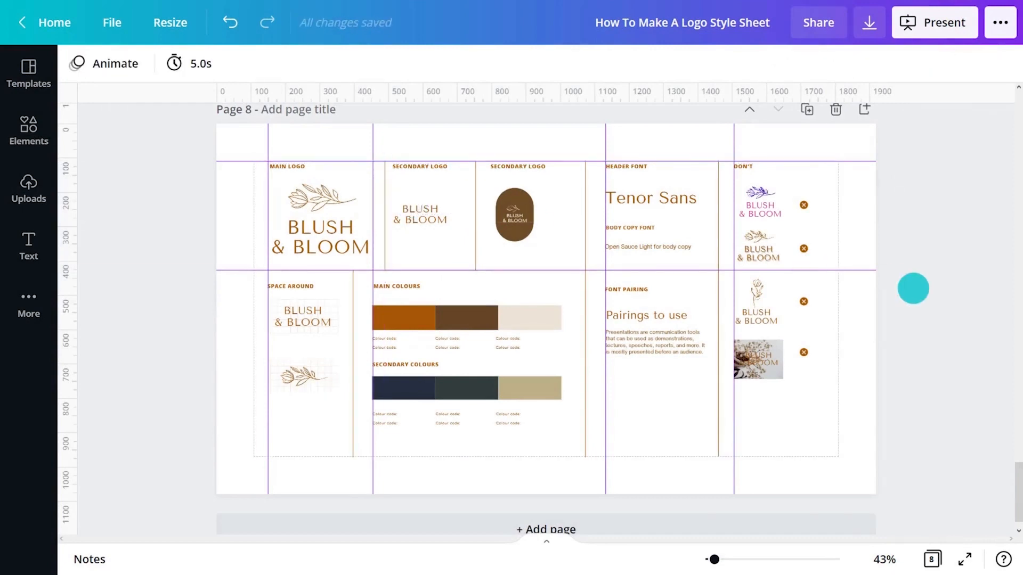
# Delete all the other template pages in the page overview, keeping only the style sheet page
pyautogui.click(931, 560)
pyautogui.moveTo(977, 196); pyautogui.dragTo(360, 286)
pyautogui.press('Delete')
pyautogui.click(932, 559)
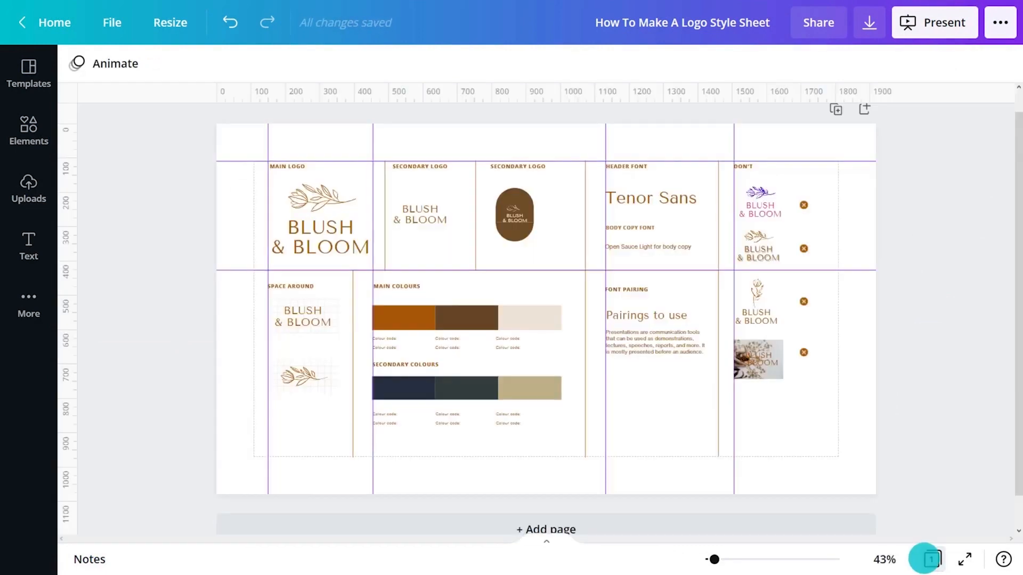
# Hide the guides on the finished style sheet and open the design's sharing options
pyautogui.hotkey('ctrl', ';')
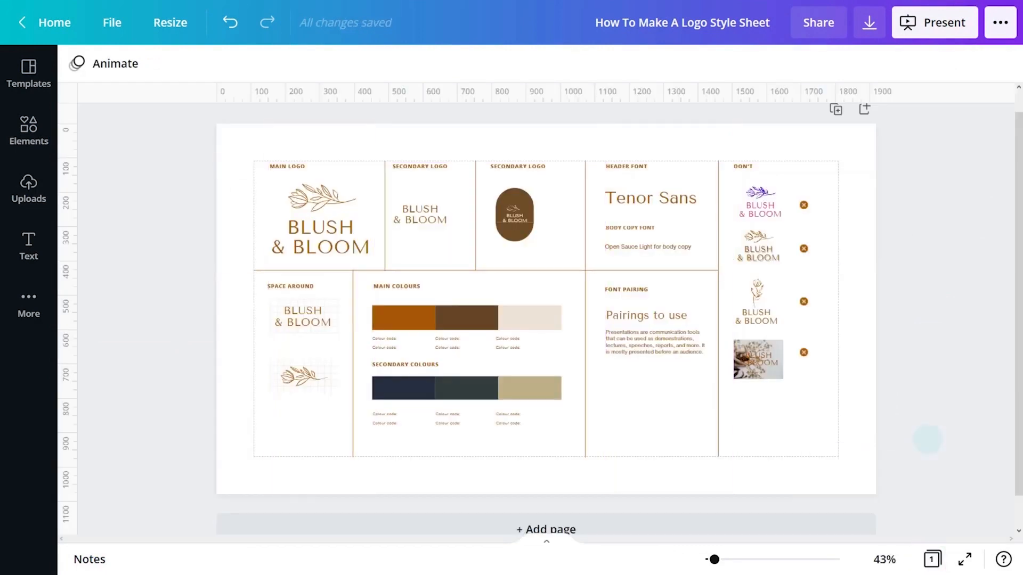
pyautogui.click(815, 24)
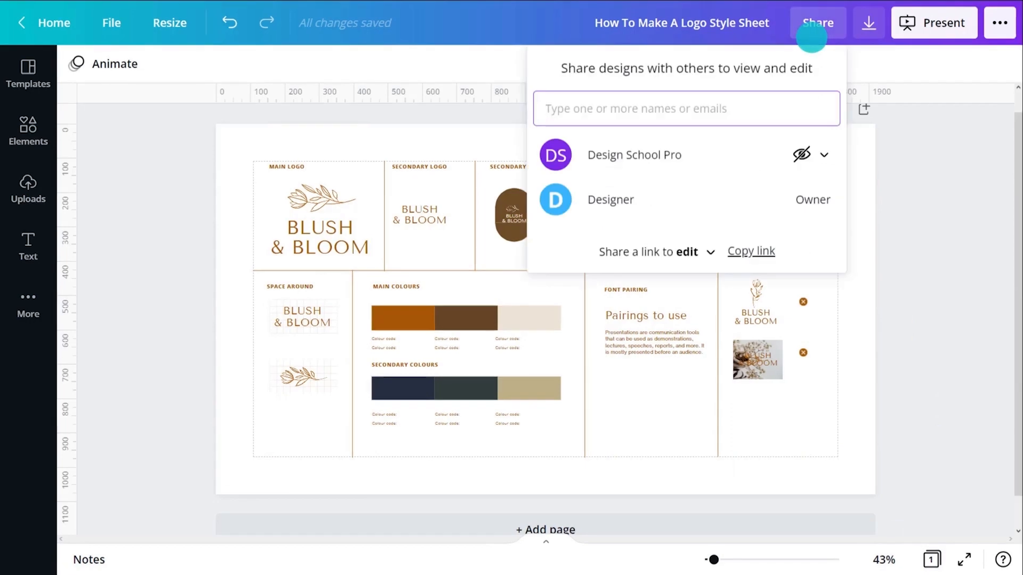